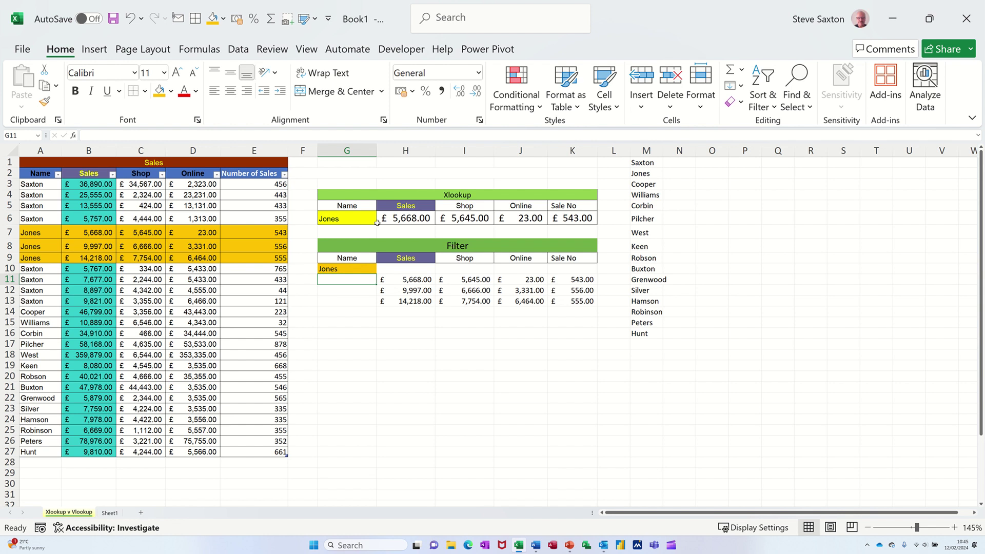
# Choose Saxton in the G6 name selector and inspect the XLOOKUP results in H6:J6 and the Filter name cell.
pyautogui.click(373, 221)
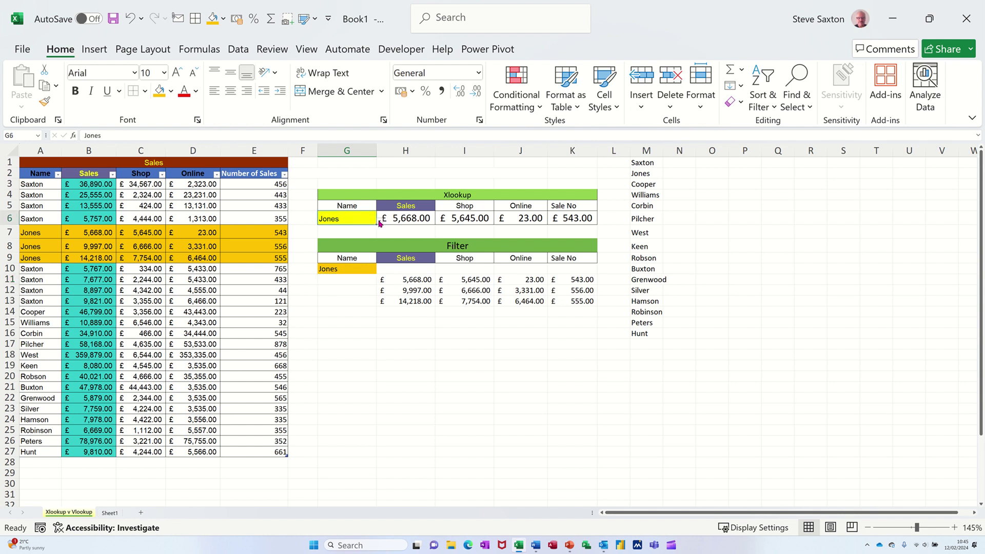
pyautogui.click(380, 221)
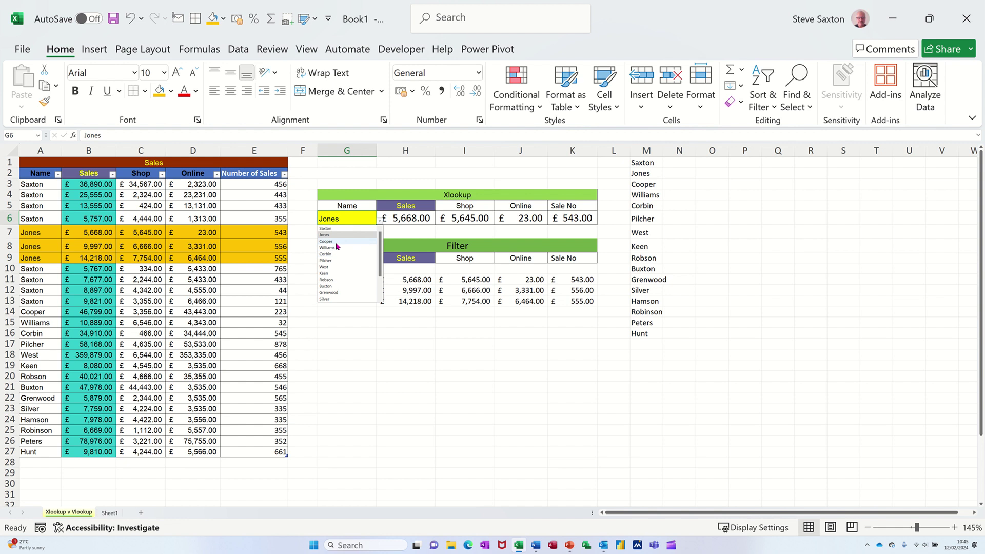
pyautogui.click(328, 229)
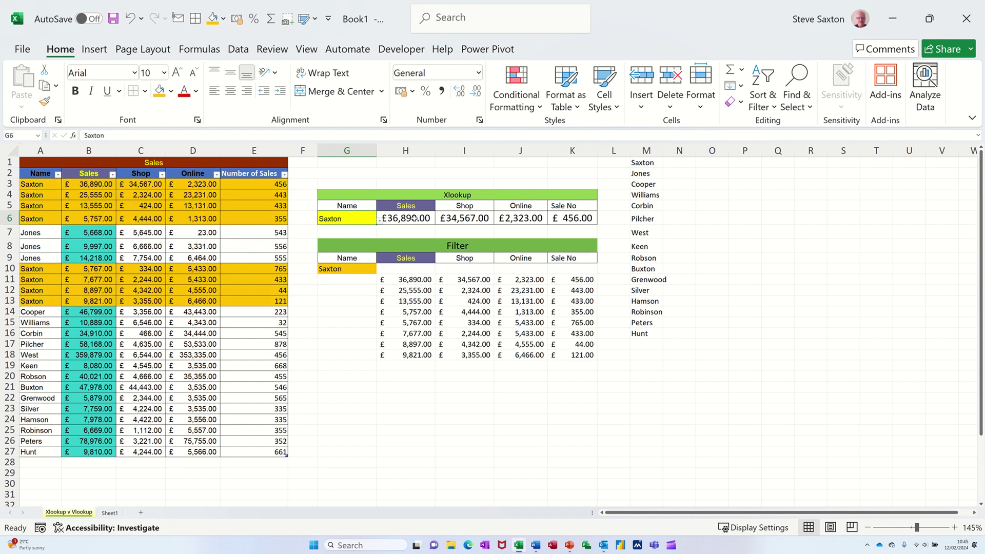
pyautogui.moveTo(410, 217); pyautogui.dragTo(573, 218)
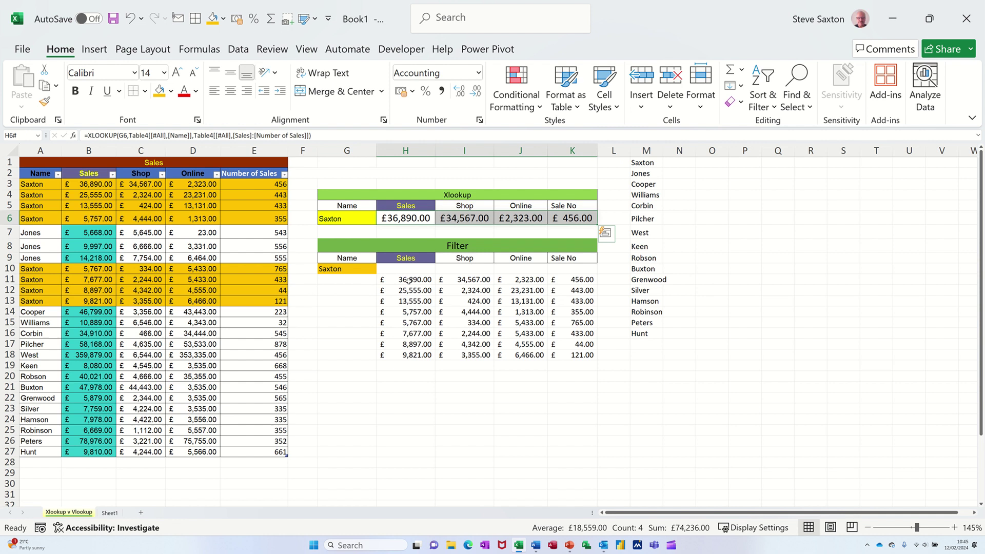
pyautogui.click(332, 269)
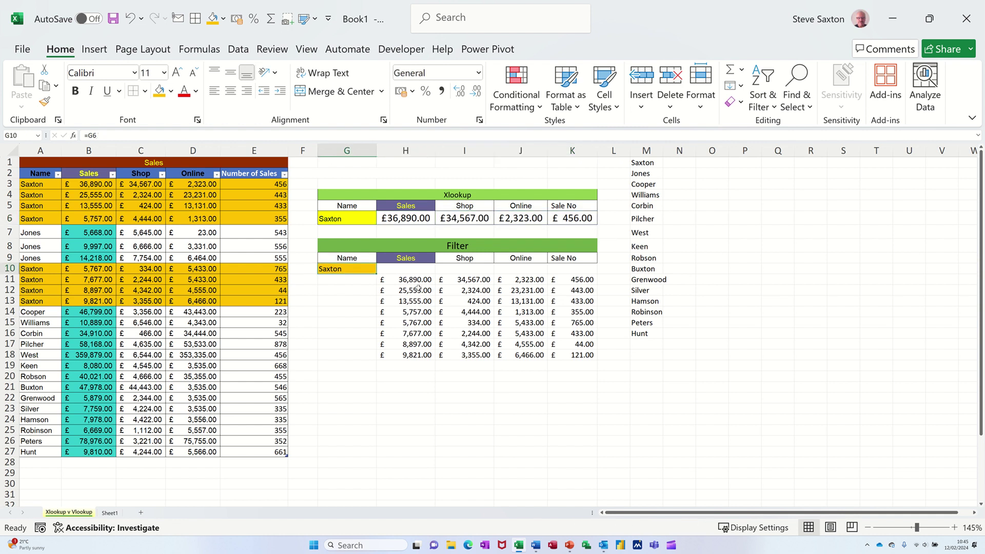
# Switch the G6 selector back to Jones and view the UNIQUE formula behind the names list.
pyautogui.click(362, 220)
pyautogui.click(380, 221)
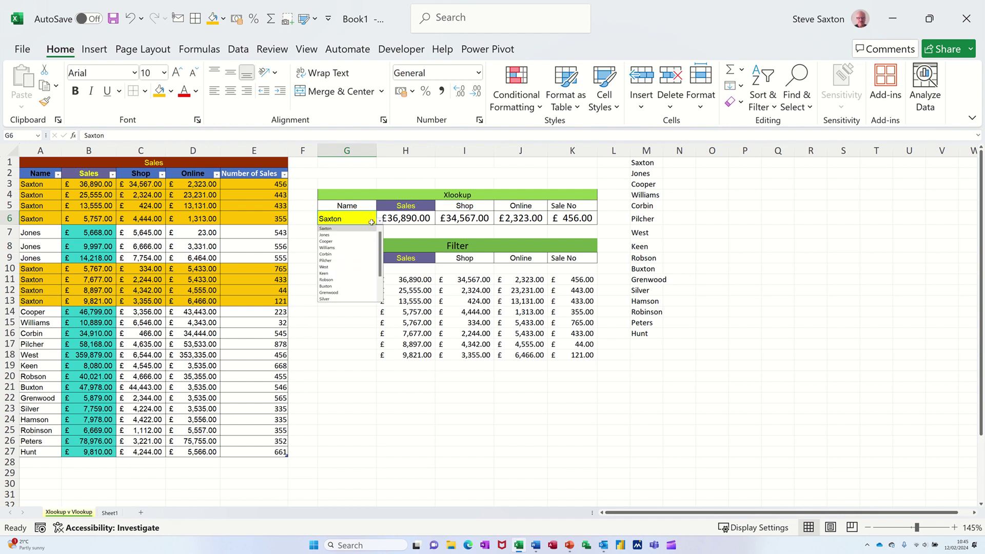
pyautogui.click(344, 234)
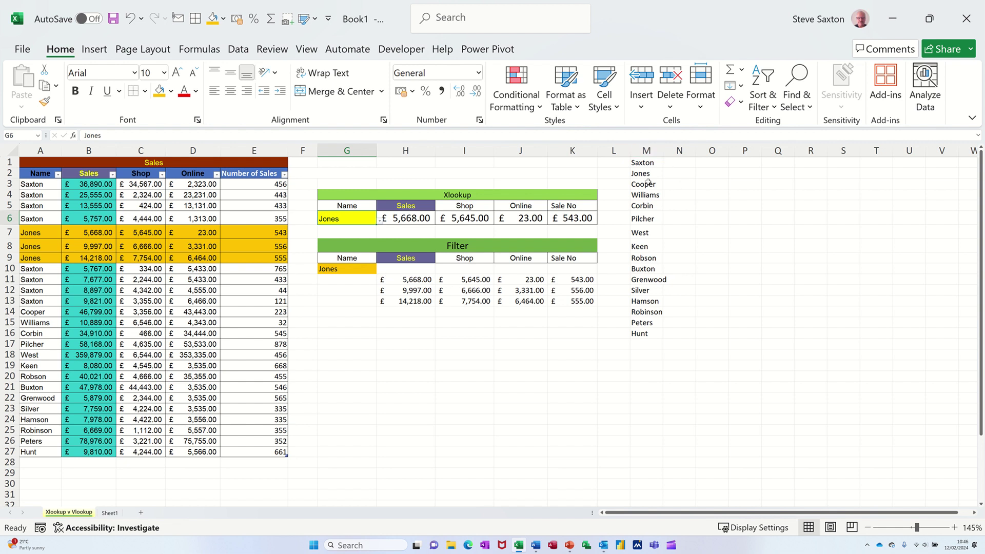
pyautogui.click(646, 164)
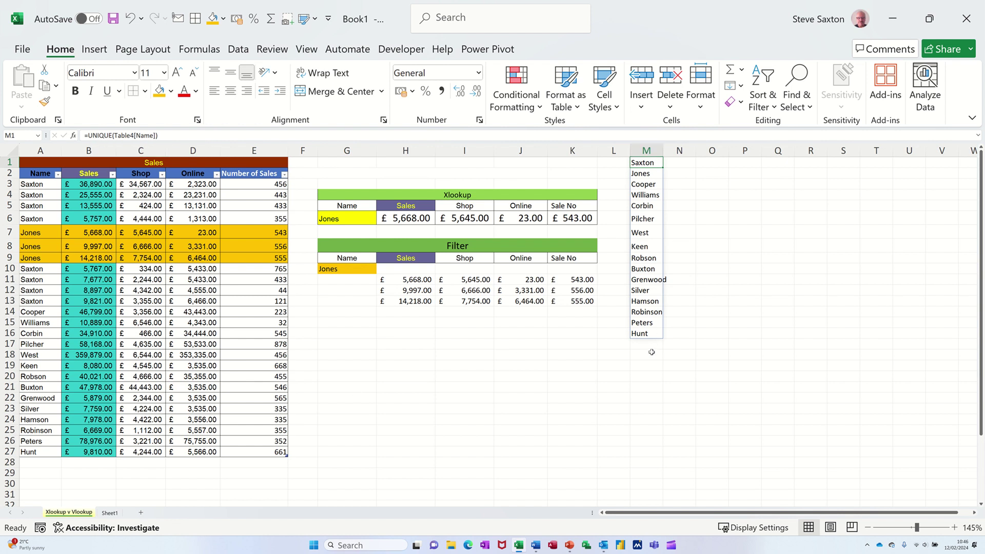
# Enter Crock in A28 as a new table row and check that the column M names list includes it.
pyautogui.click(40, 463)
pyautogui.write('C')
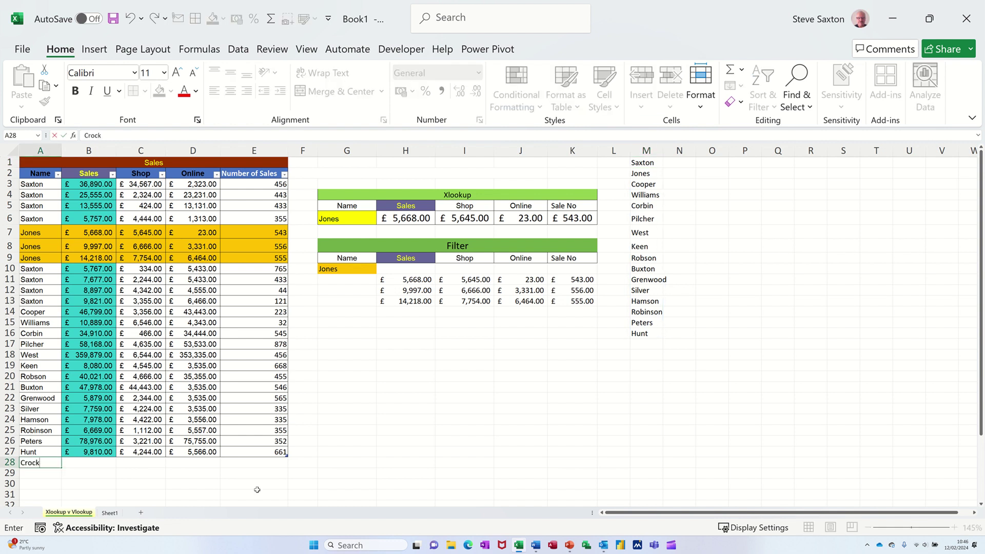
pyautogui.write('rock')
pyautogui.press('Tab')
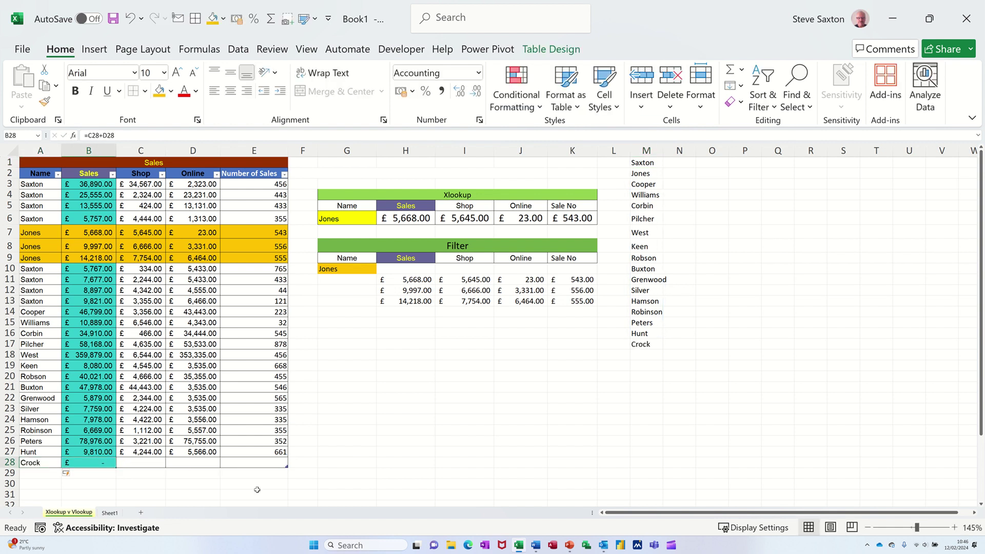
pyautogui.click(643, 150)
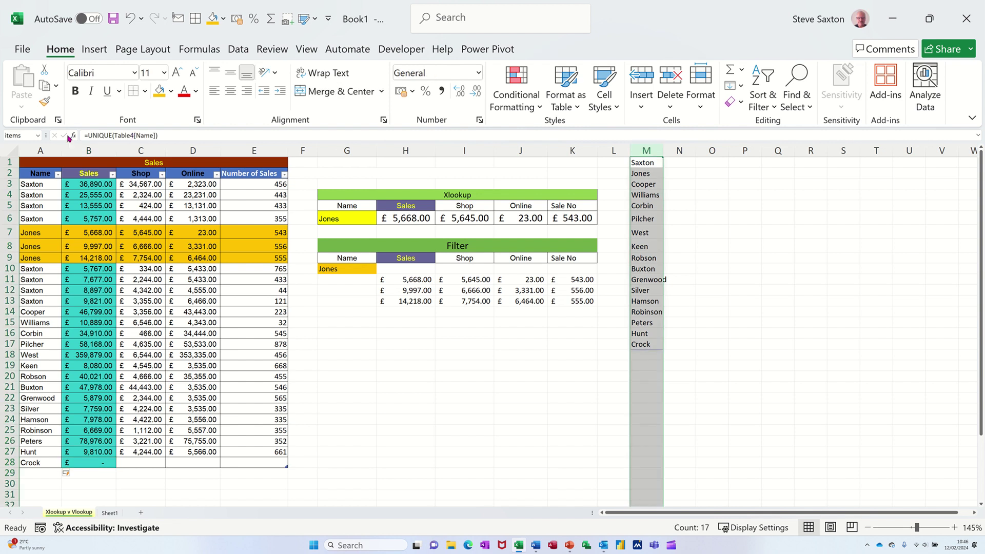
pyautogui.click(639, 356)
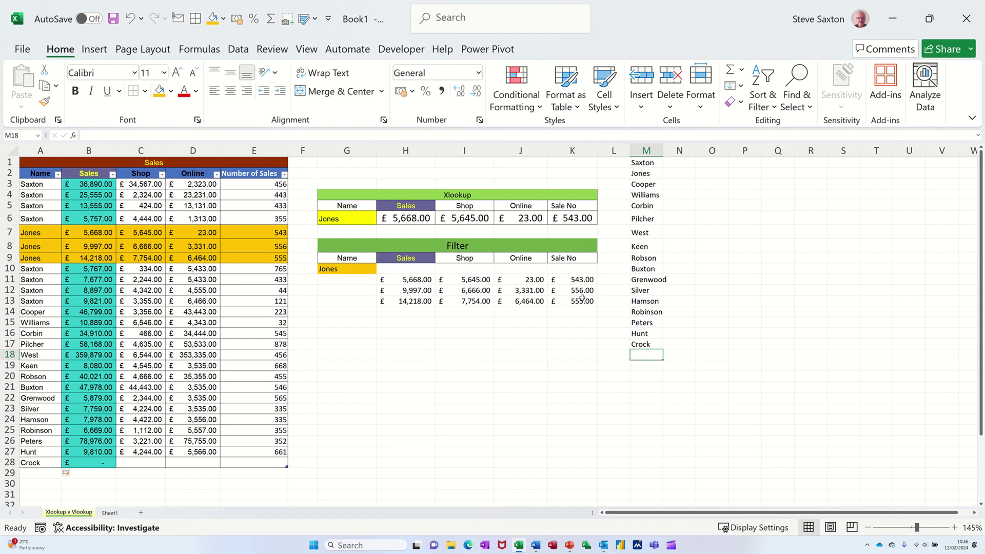
# On Sheet1, clear the name Saxton from G3.
pyautogui.click(104, 514)
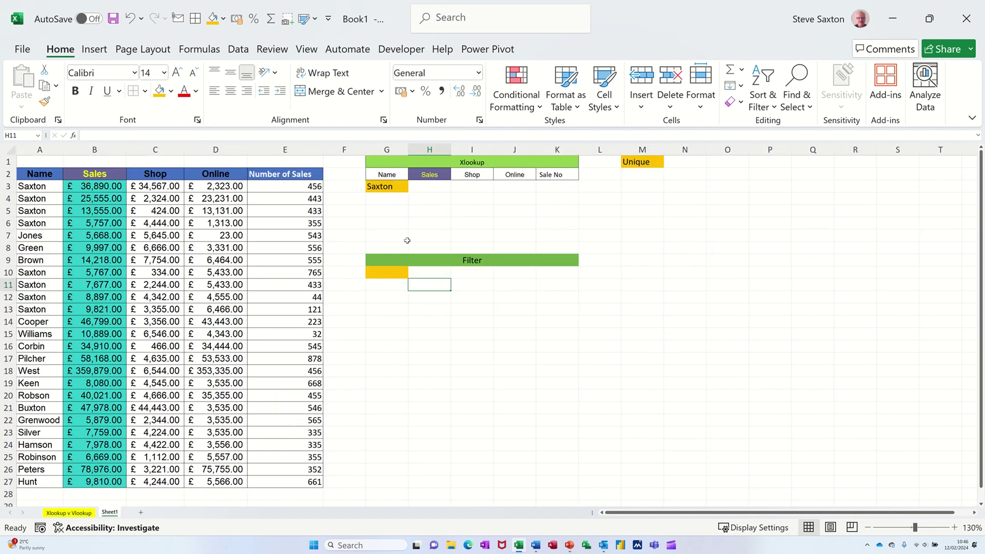
pyautogui.click(389, 187)
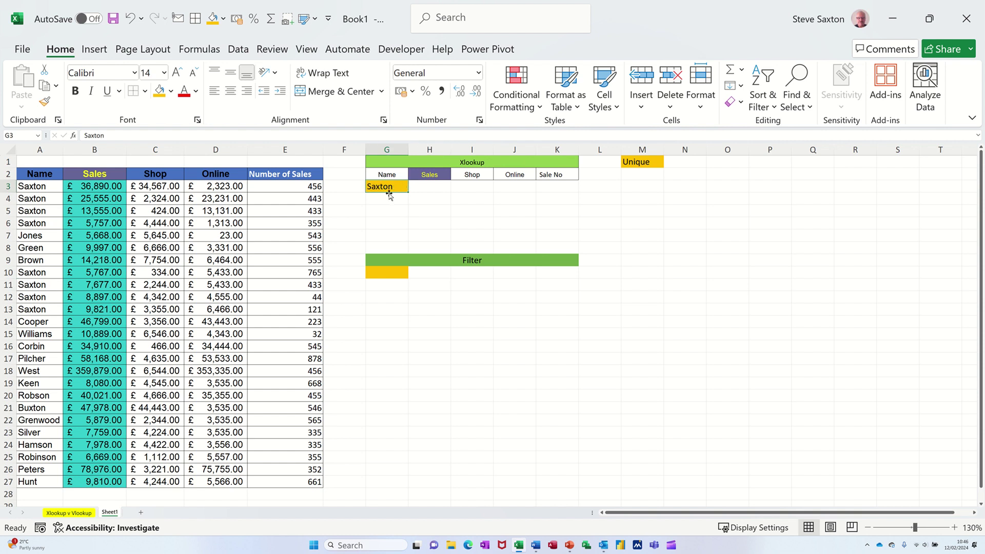
pyautogui.press('Delete')
# Enter =UNIQUE(A3:A27) in M2 so the distinct names spill down column M.
pyautogui.click(646, 176)
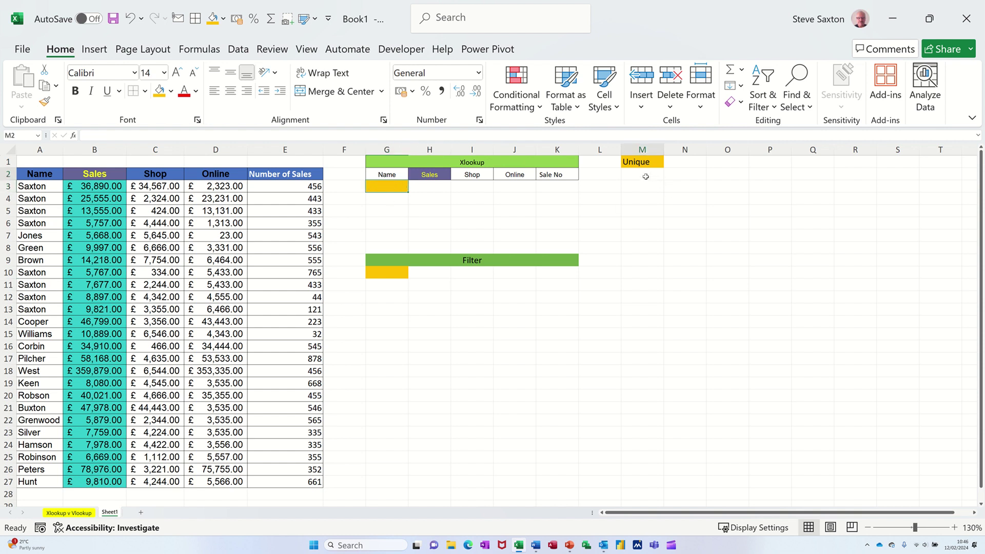
pyautogui.write('=')
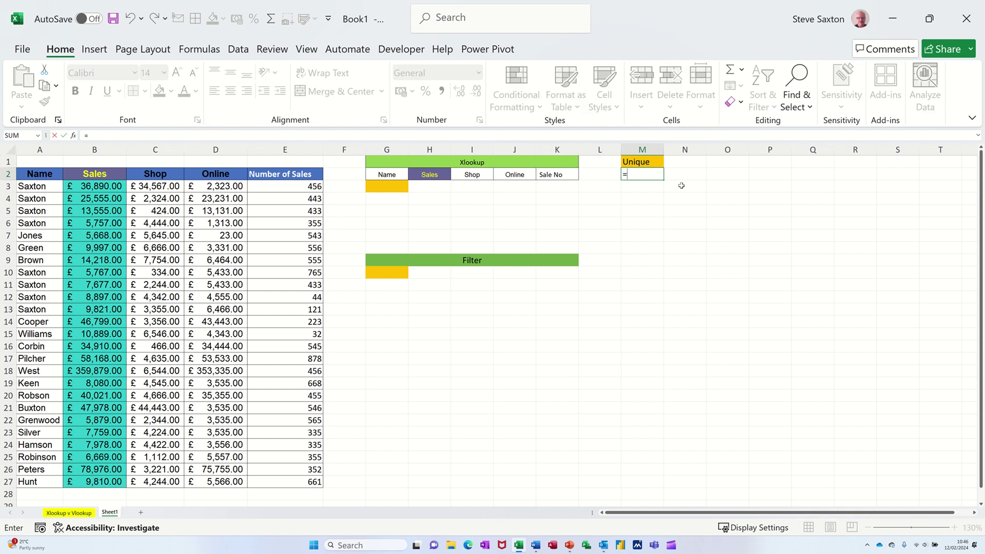
pyautogui.write('unique')
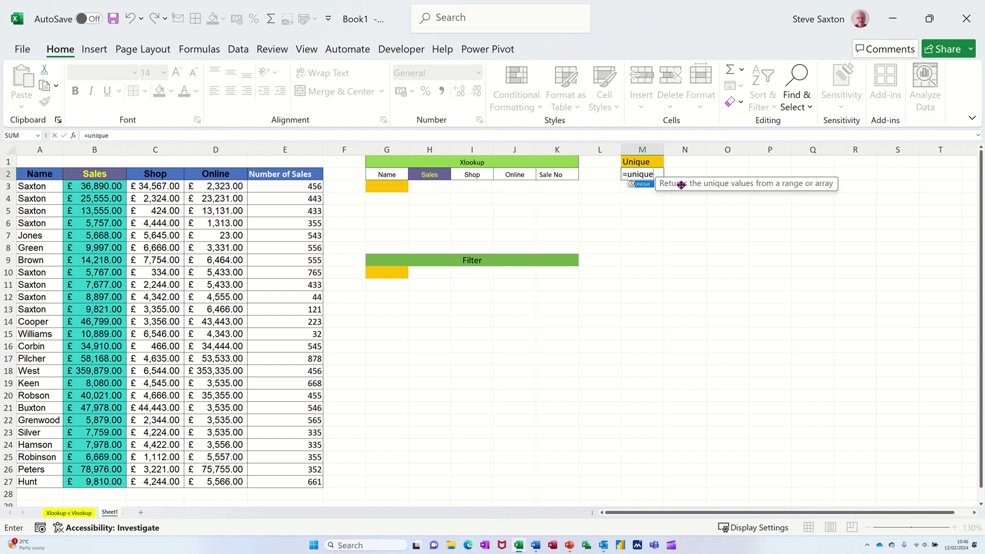
pyautogui.press('Tab')
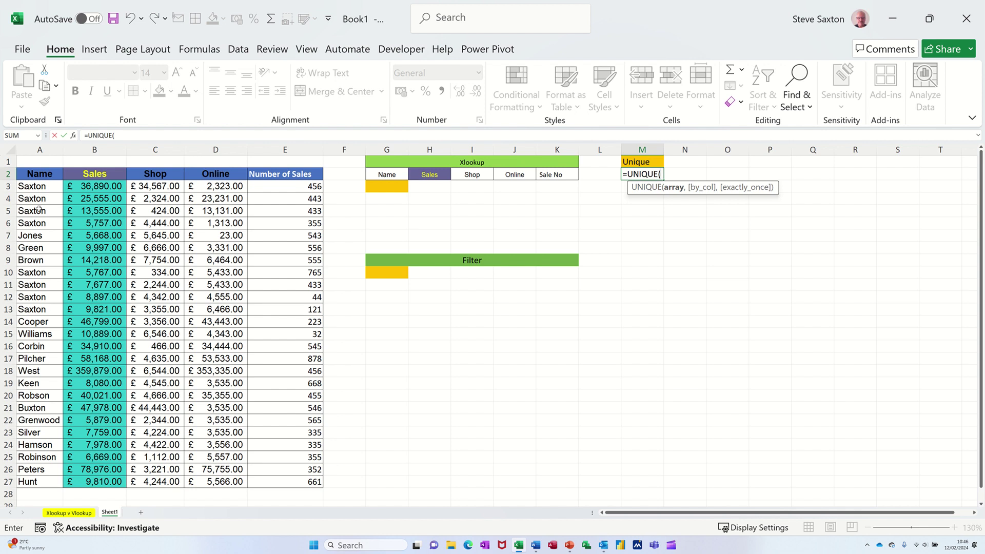
pyautogui.moveTo(36, 187); pyautogui.dragTo(37, 482)
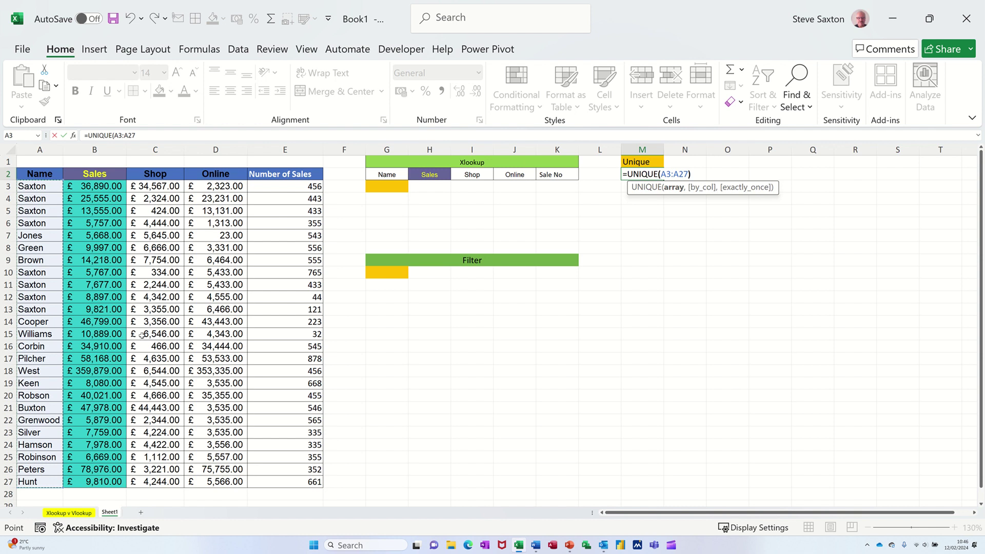
pyautogui.write(')')
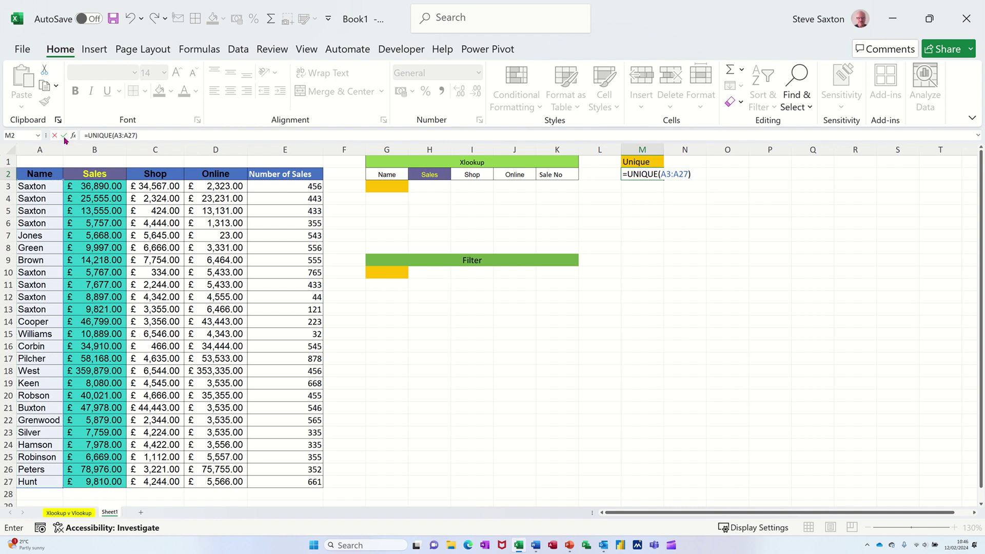
pyautogui.click(64, 136)
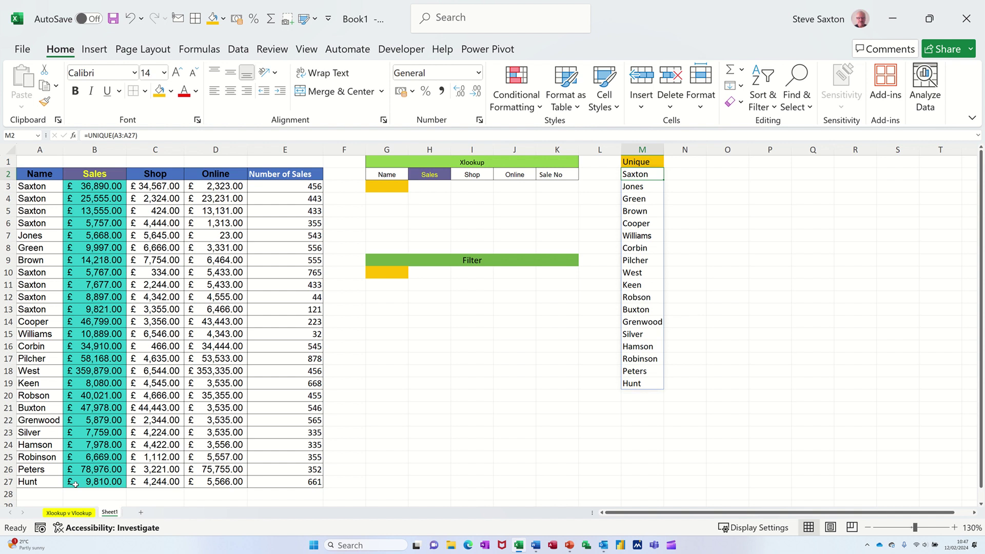
# Type Crock into A28, then delete it again.
pyautogui.click(45, 492)
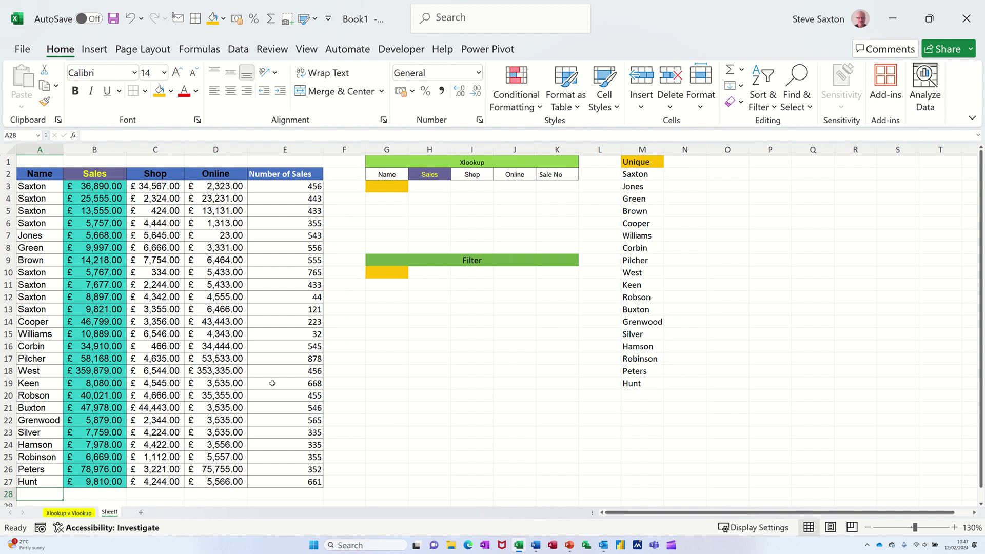
pyautogui.write('Crock')
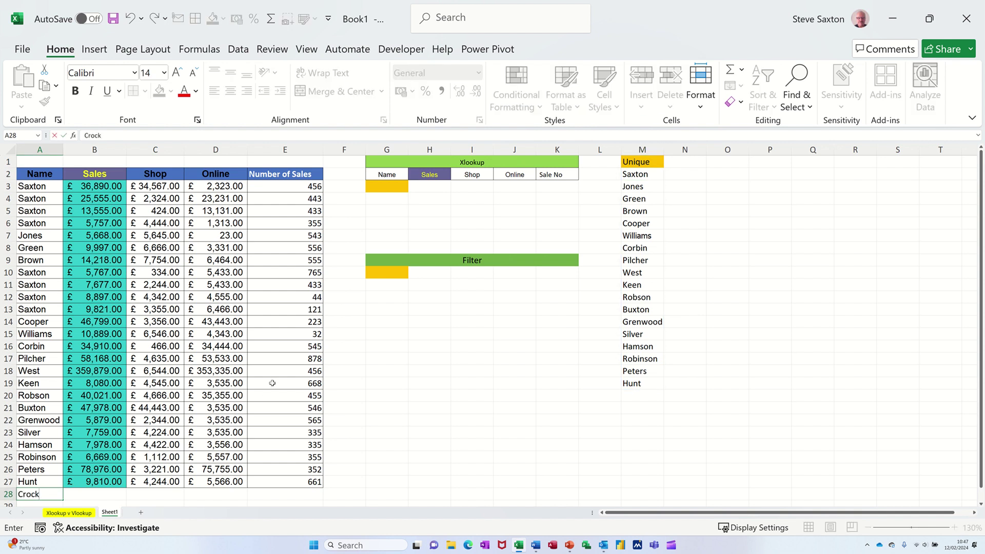
pyautogui.press('Return')
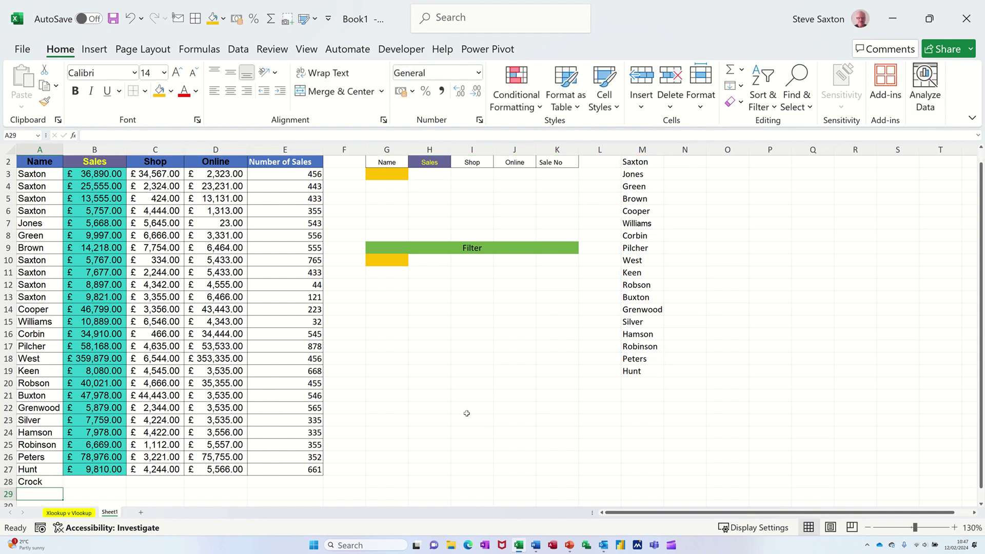
pyautogui.click(44, 481)
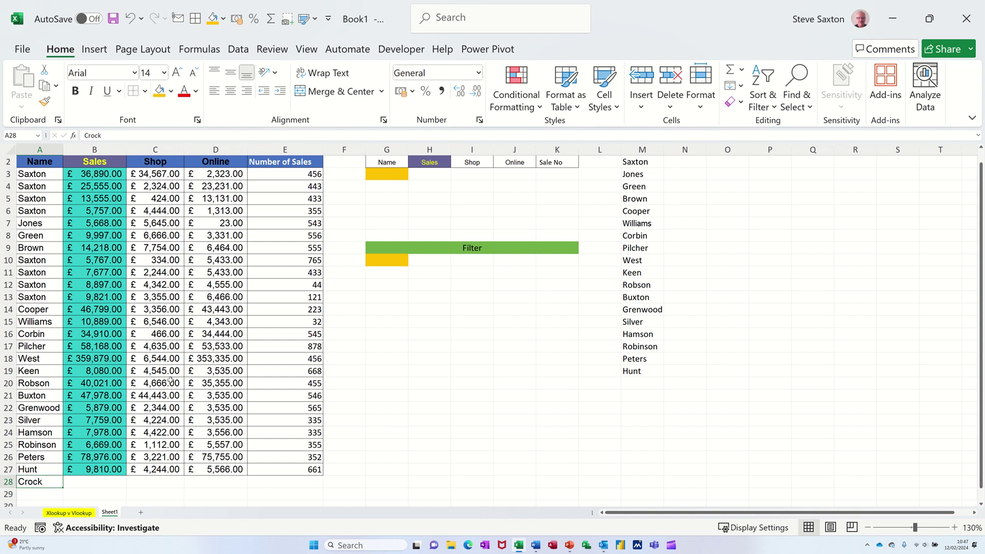
pyautogui.press('Delete')
# Format the sales data A2:E27 as a table with a light blue style.
pyautogui.click(154, 310)
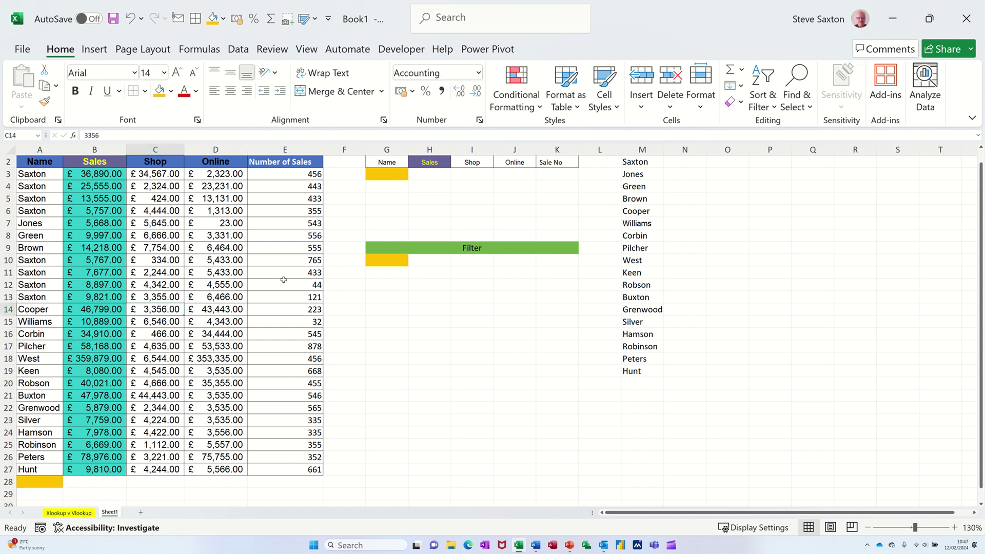
pyautogui.click(574, 106)
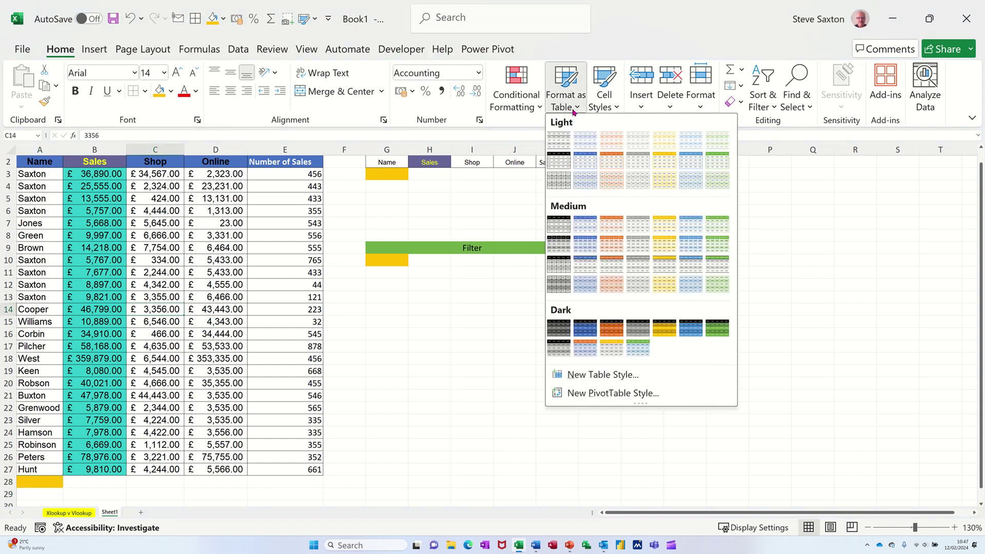
pyautogui.click(585, 160)
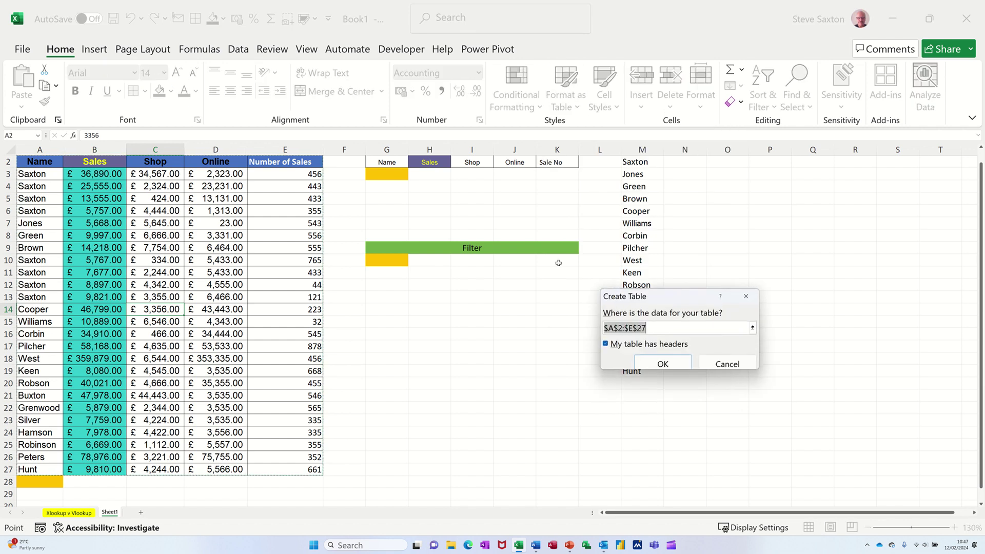
pyautogui.click(663, 363)
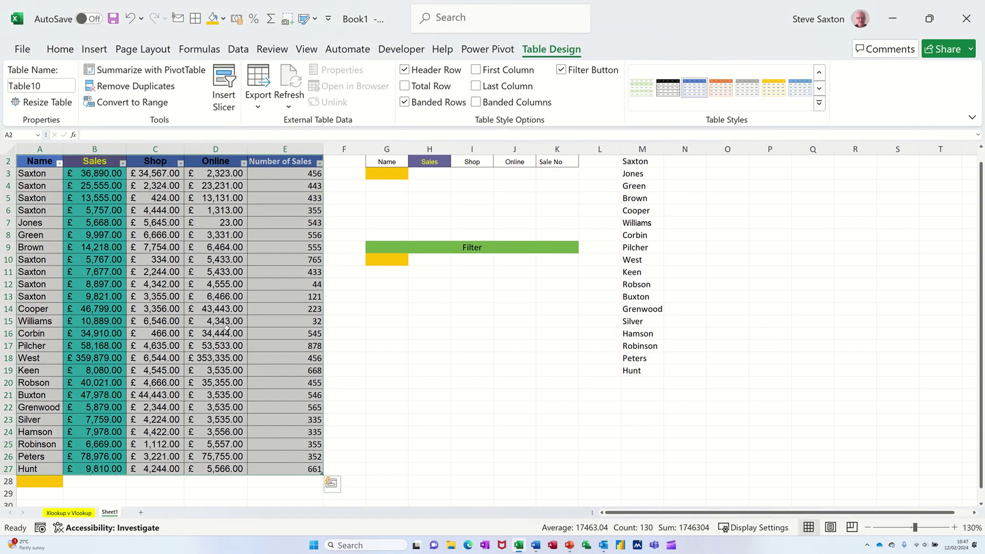
pyautogui.click(104, 283)
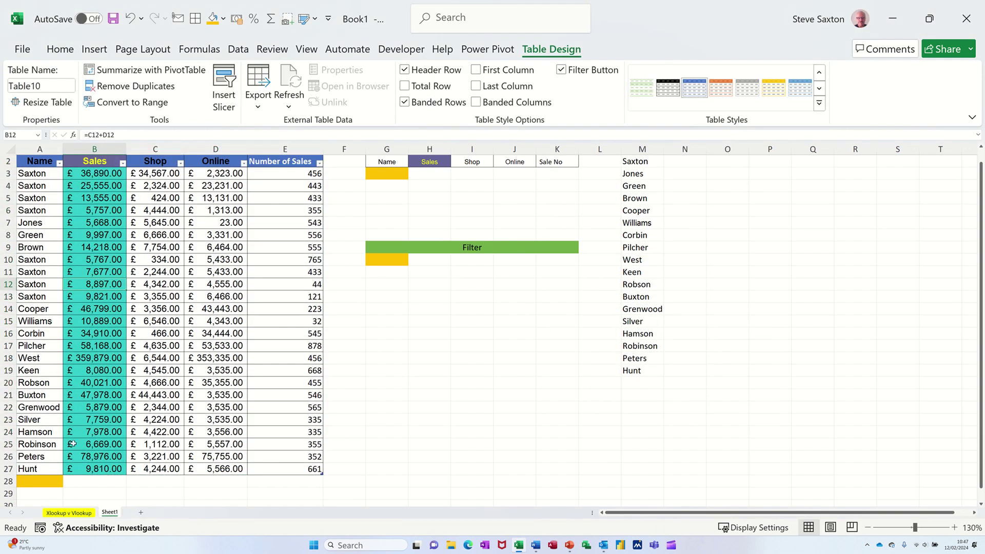
# Add Crock in A28 so the table extends to include the new row.
pyautogui.click(46, 481)
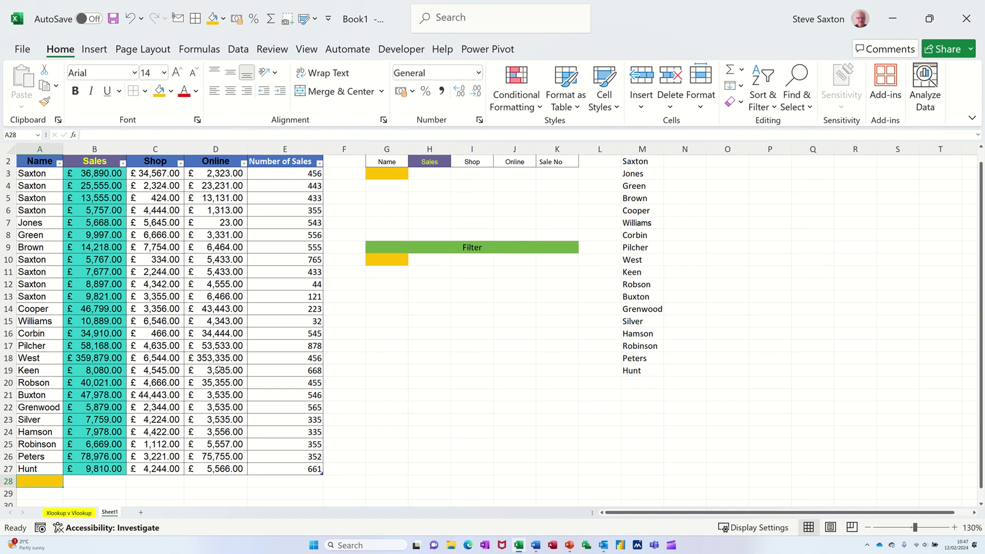
pyautogui.write('Croc')
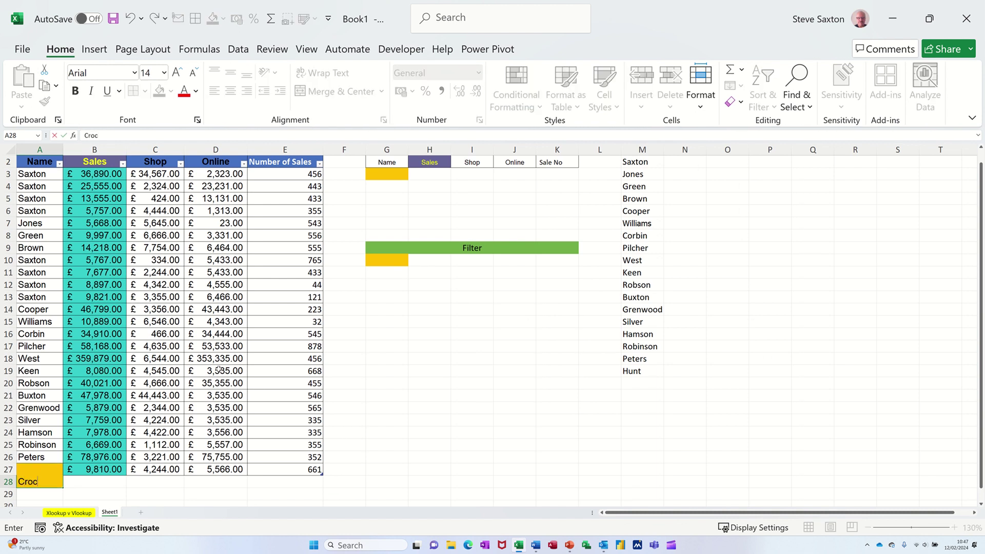
pyautogui.write('k')
pyautogui.press('Return')
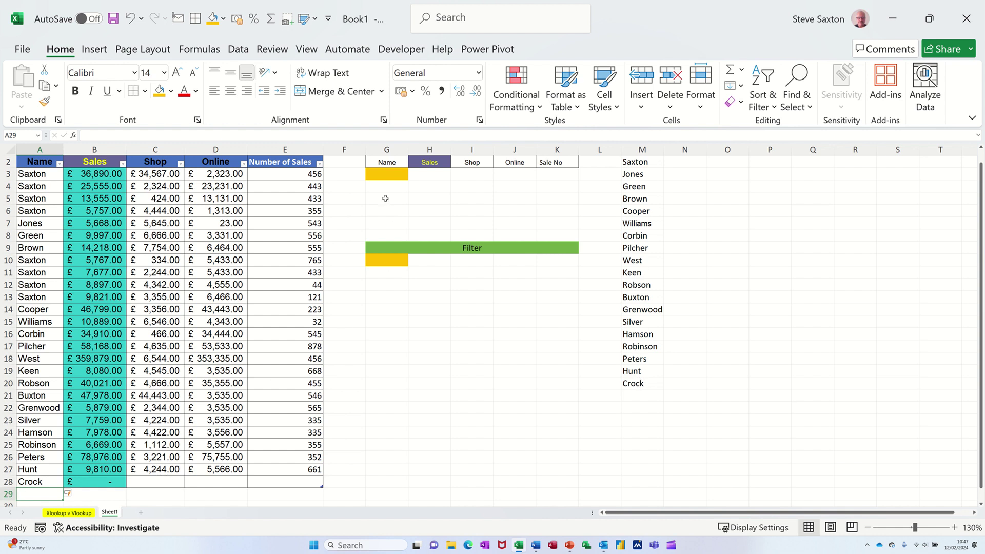
# Name the column M unique names range mylist via the Name Box, then select G3 in the Data tab.
pyautogui.click(642, 150)
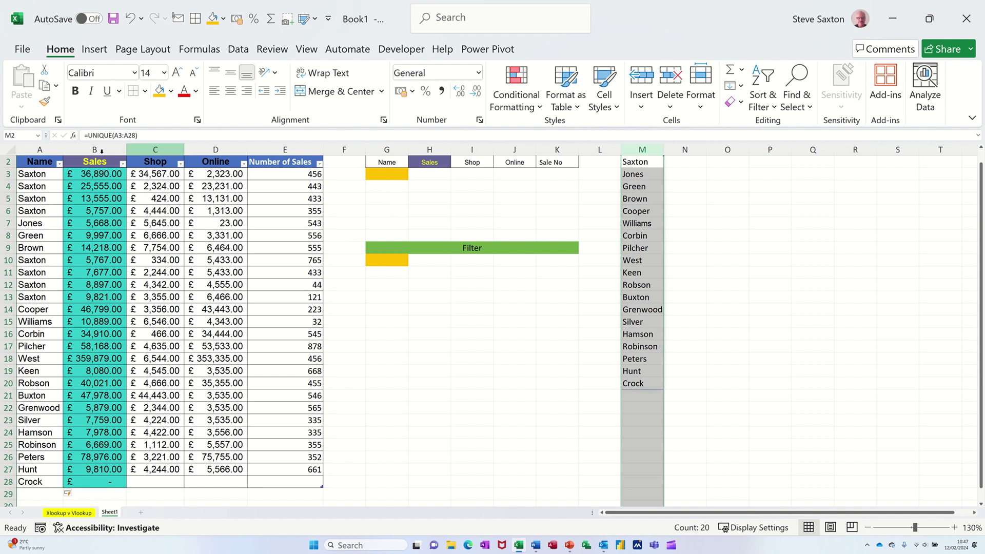
pyautogui.click(15, 136)
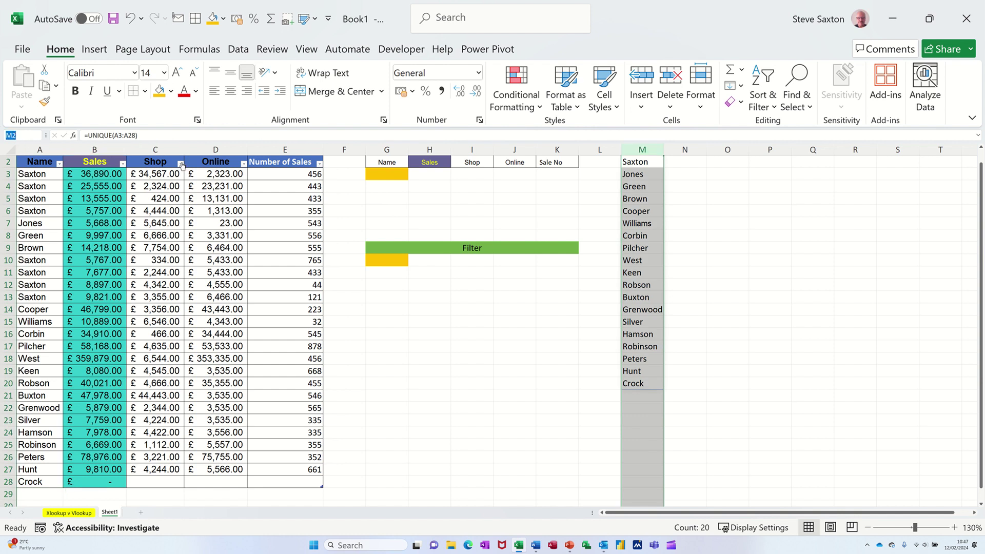
pyautogui.write('mylist')
pyautogui.press('Return')
pyautogui.click(393, 173)
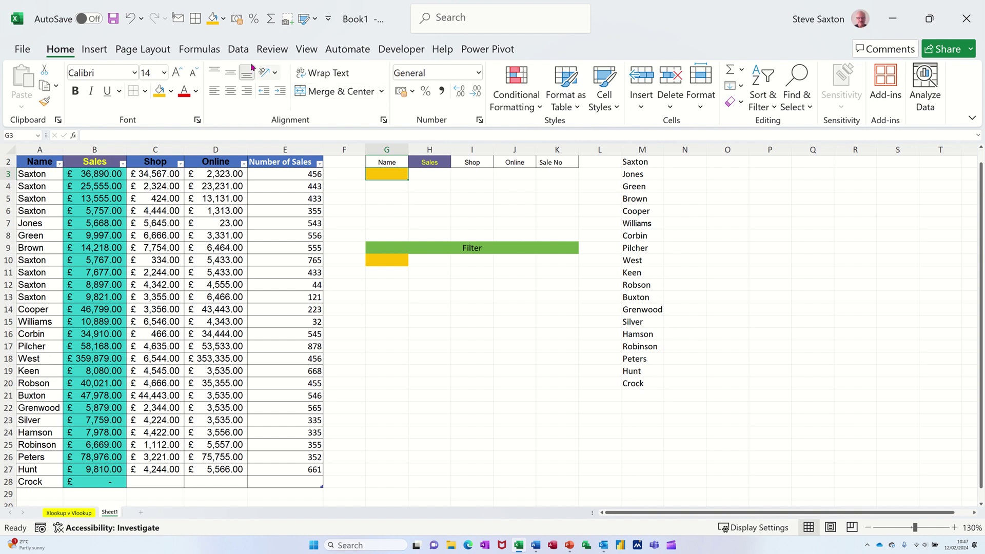
pyautogui.click(238, 49)
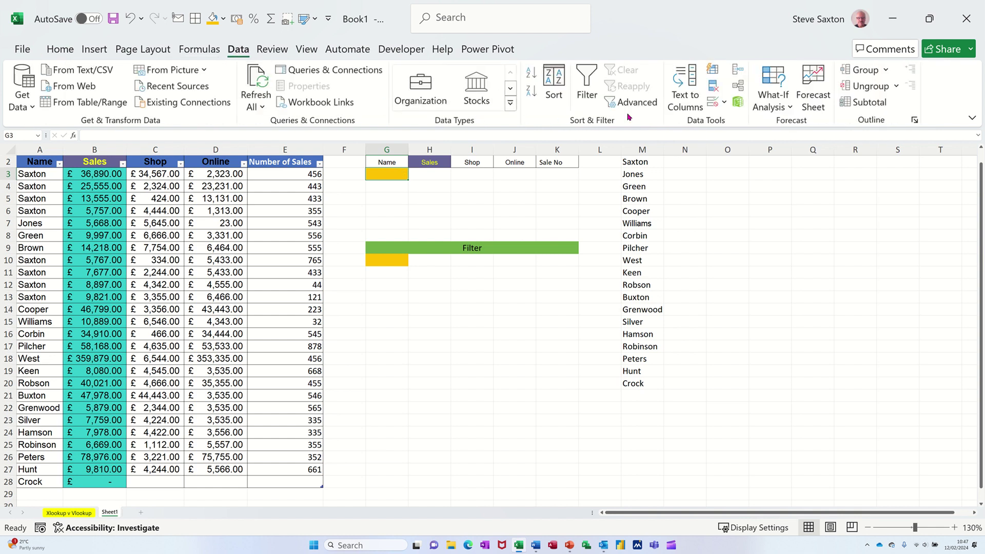
# Add List data validation to G3 with source =mylist.
pyautogui.click(712, 101)
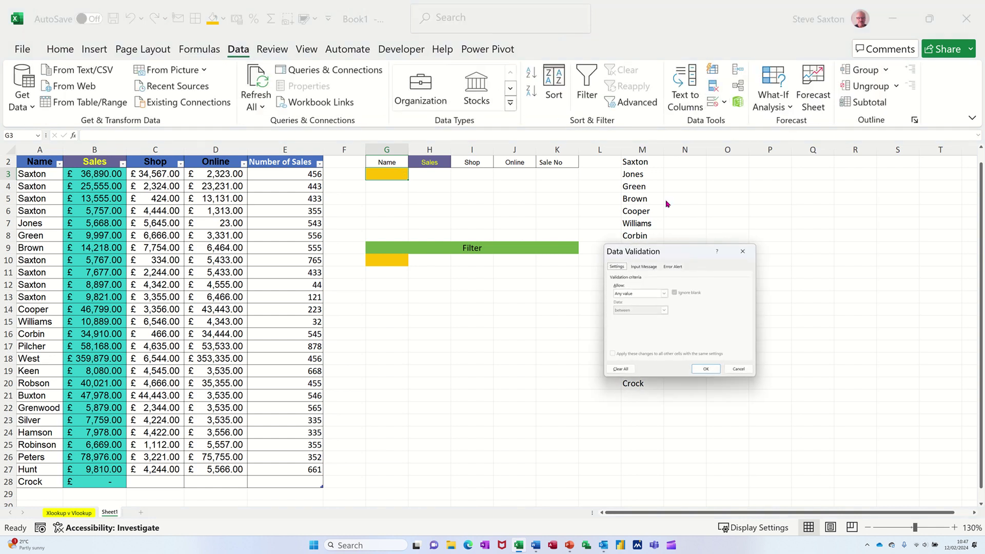
pyautogui.click(660, 295)
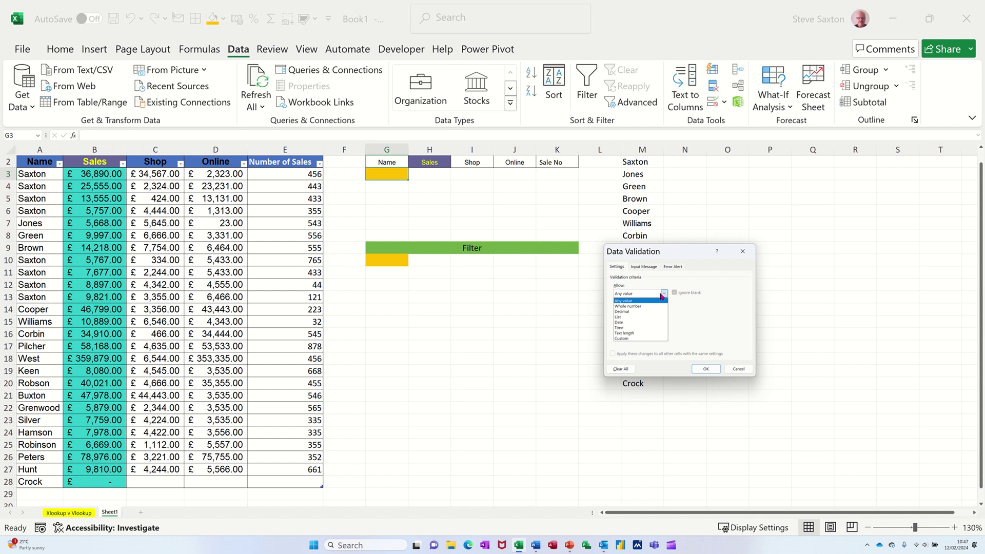
pyautogui.click(631, 317)
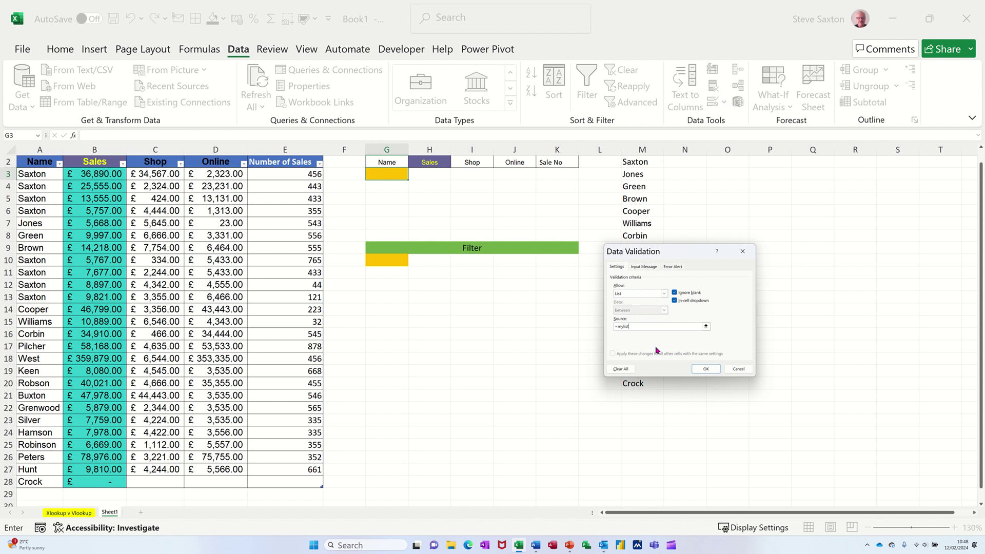
pyautogui.click(700, 368)
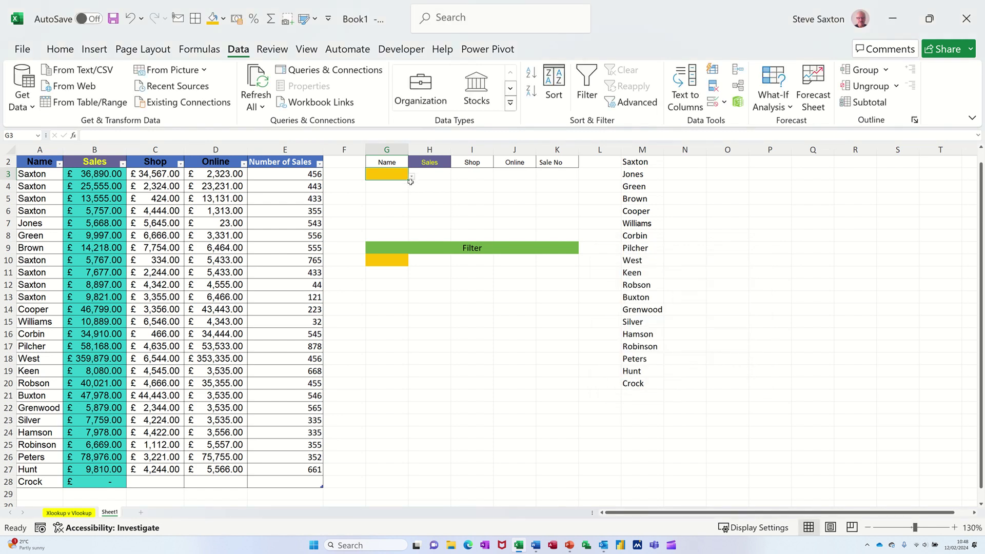
# Pick Saxton from G3's new drop-down list.
pyautogui.click(412, 177)
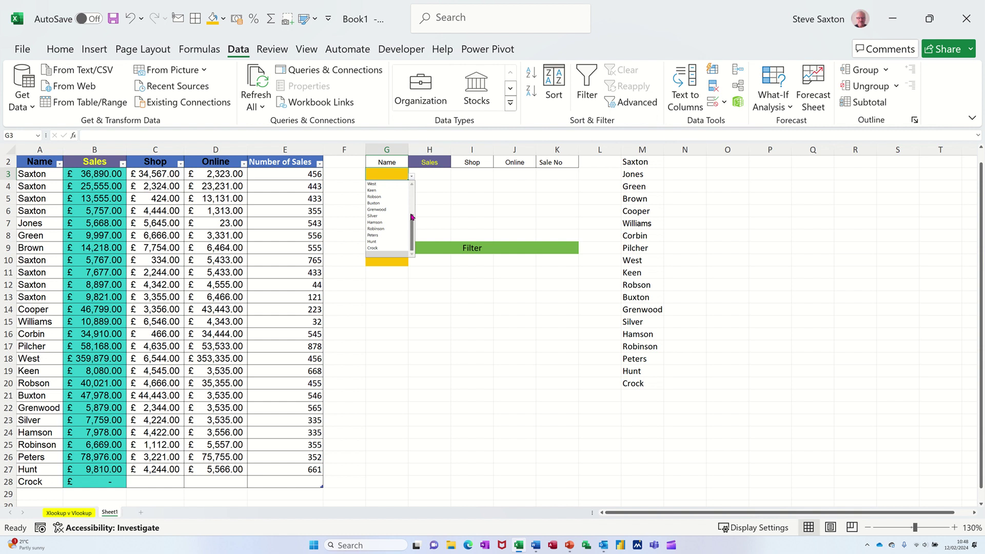
pyautogui.moveTo(412, 231); pyautogui.dragTo(412, 199)
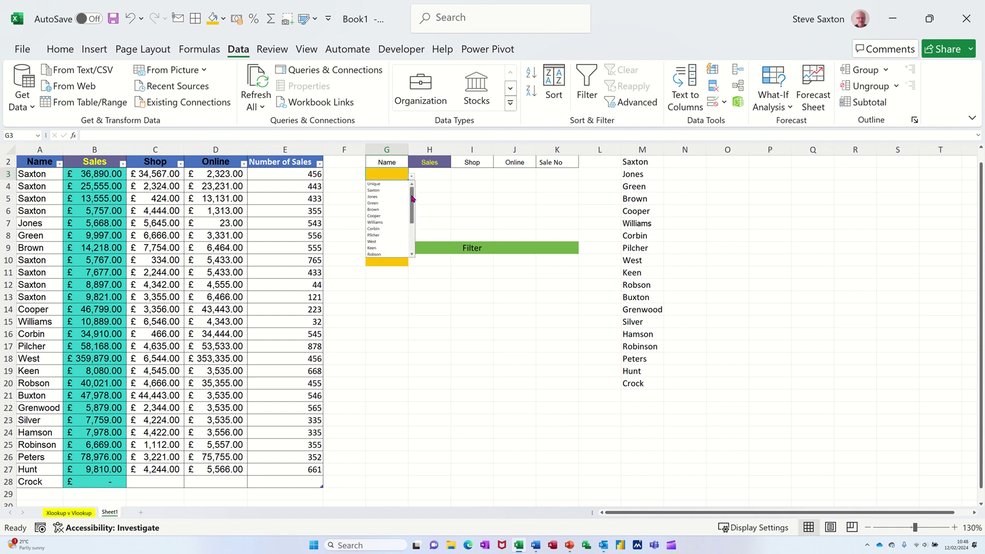
pyautogui.click(382, 190)
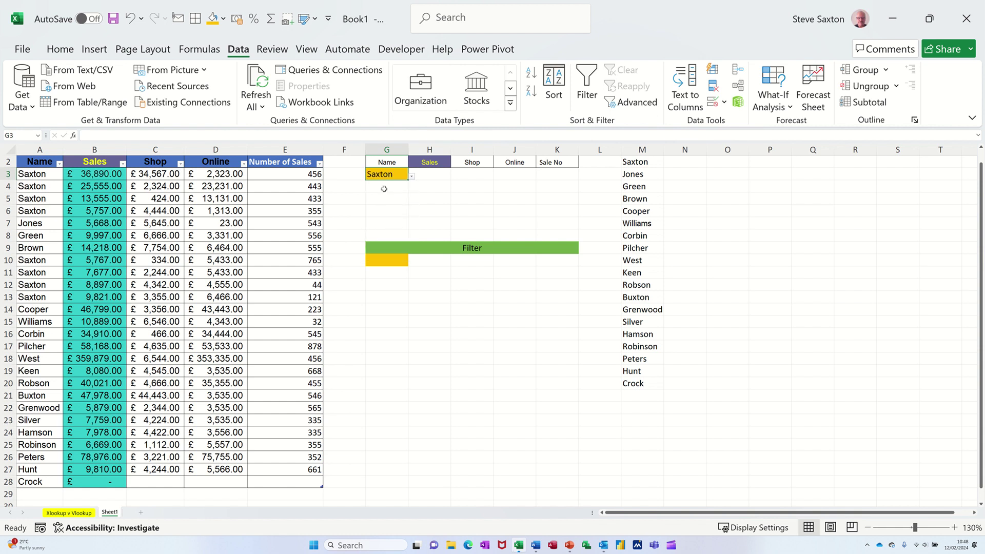
# In H3 enter =XLOOKUP(G3,Table10[Name],Table10[[Sales]:[Number of Sales]]) to spill Saxton's figures across H3:K3.
pyautogui.click(431, 175)
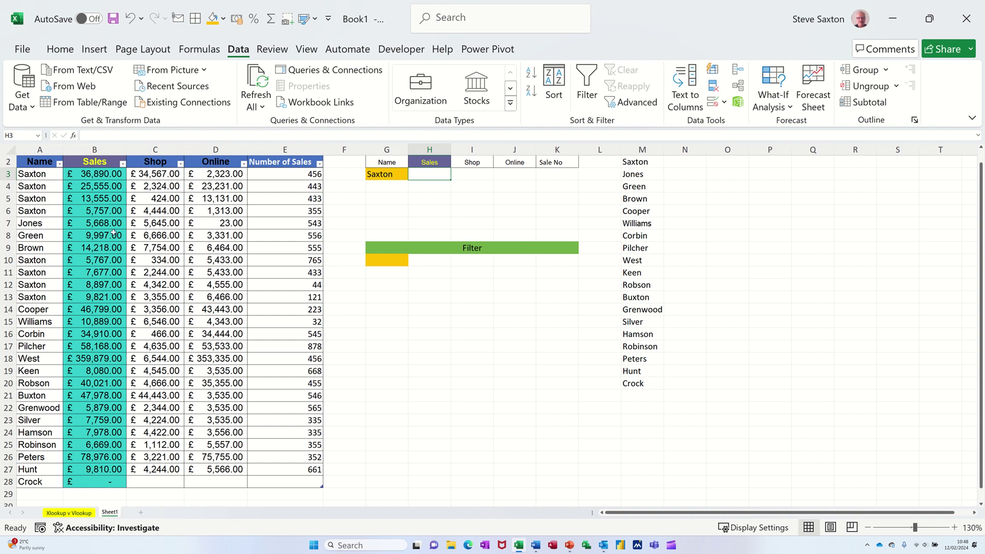
pyautogui.moveTo(43, 176); pyautogui.dragTo(296, 175)
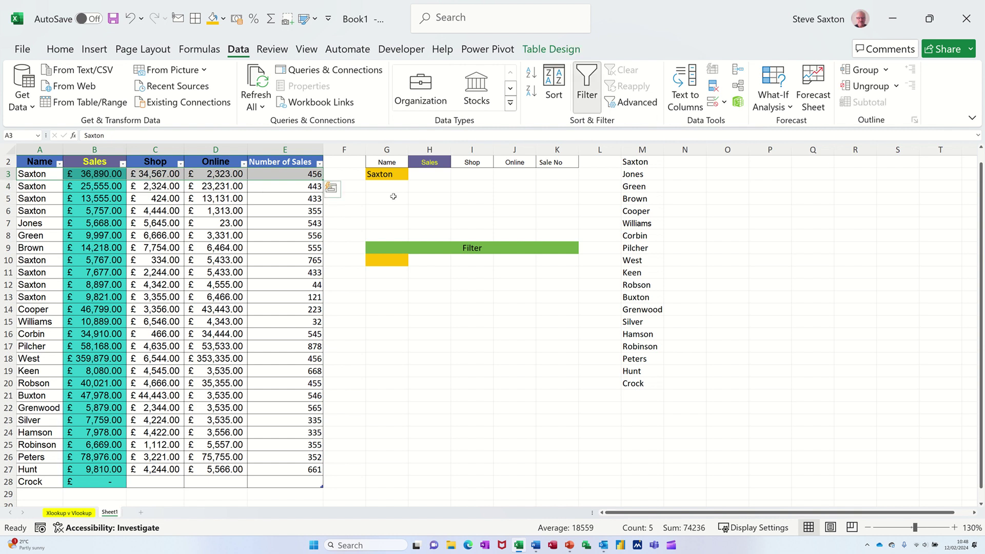
pyautogui.click(429, 176)
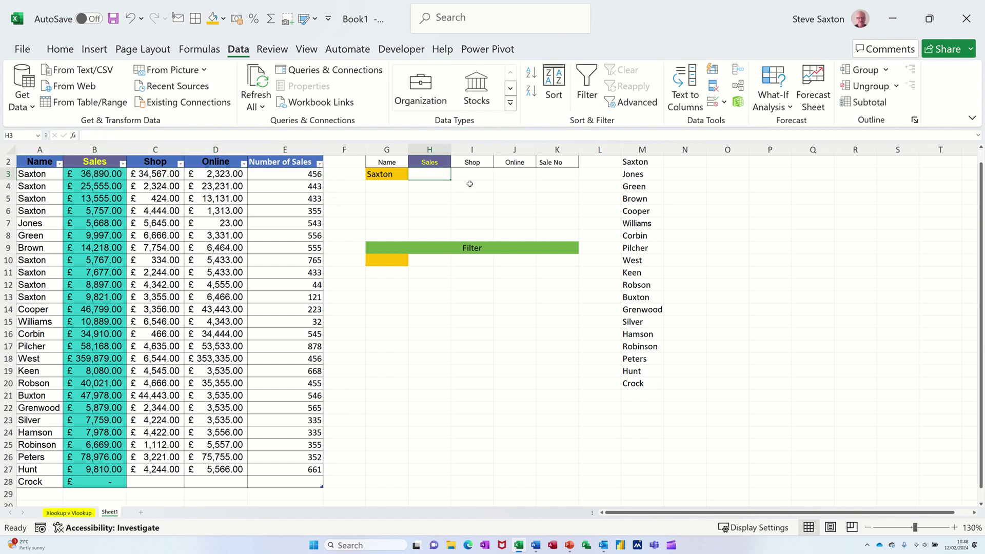
pyautogui.write('=xl')
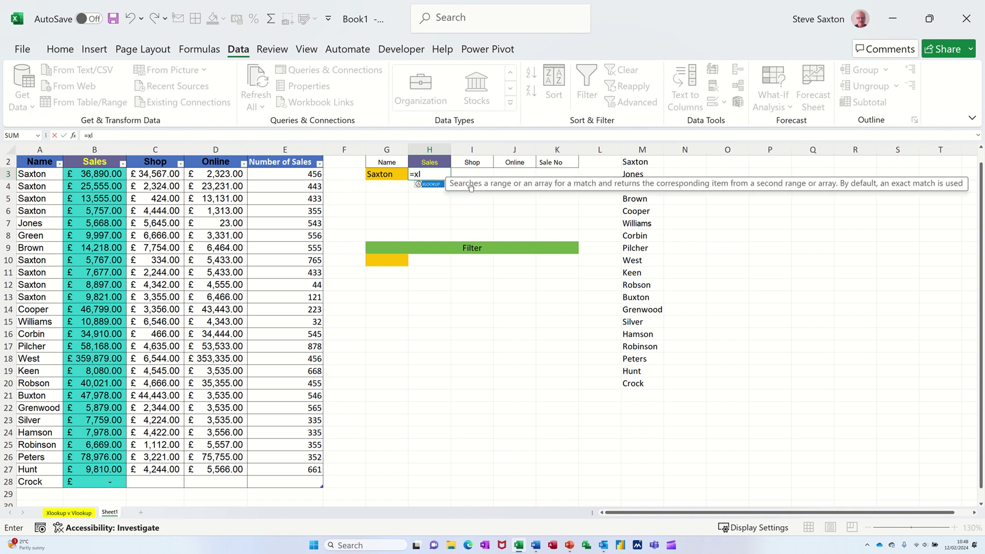
pyautogui.press('Tab')
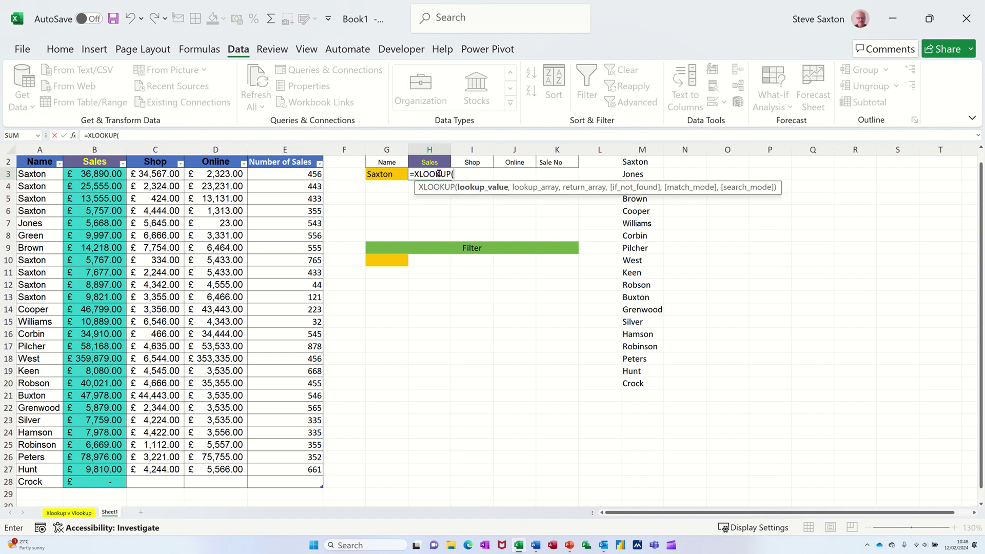
pyautogui.click(383, 173)
pyautogui.write(',')
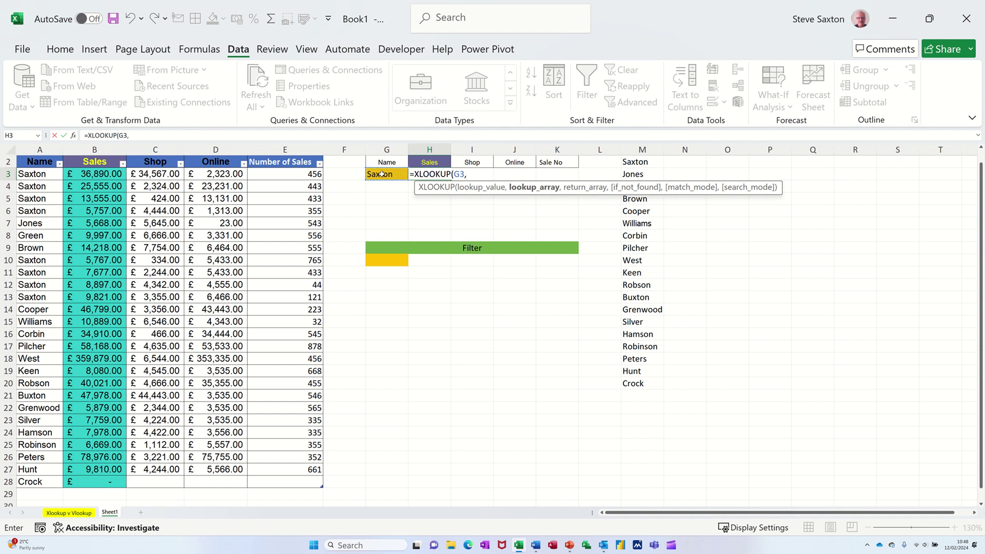
pyautogui.moveTo(41, 175); pyautogui.dragTo(30, 478)
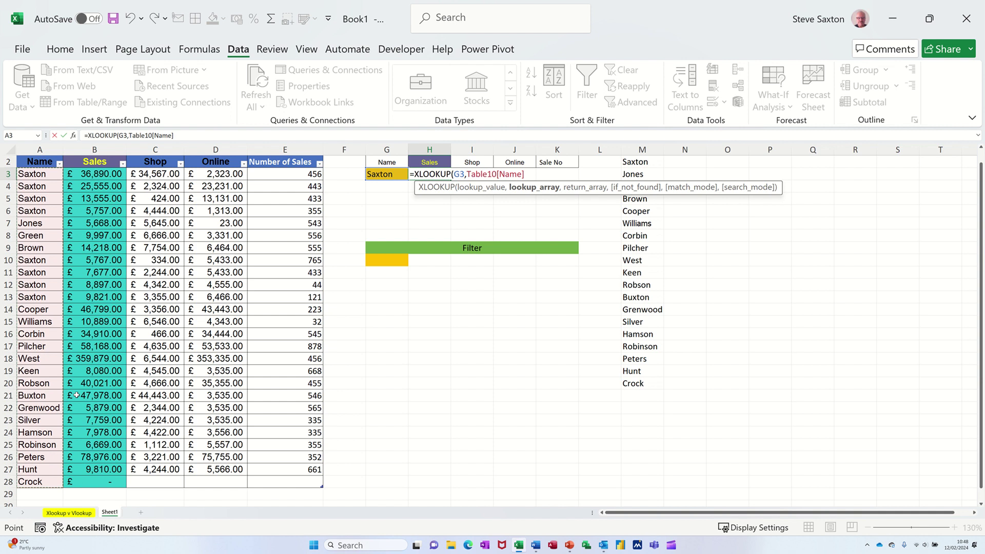
pyautogui.write(',')
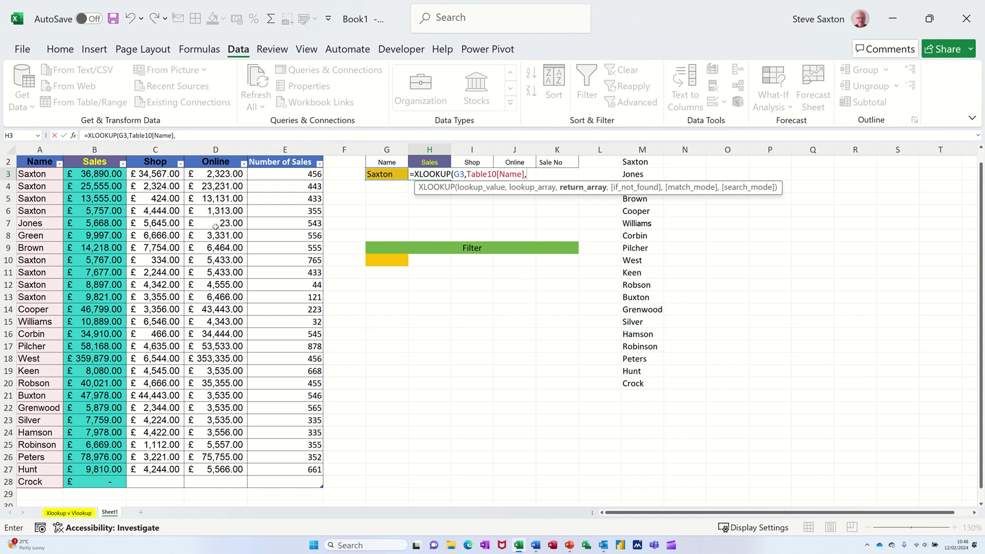
pyautogui.moveTo(85, 174); pyautogui.dragTo(303, 484)
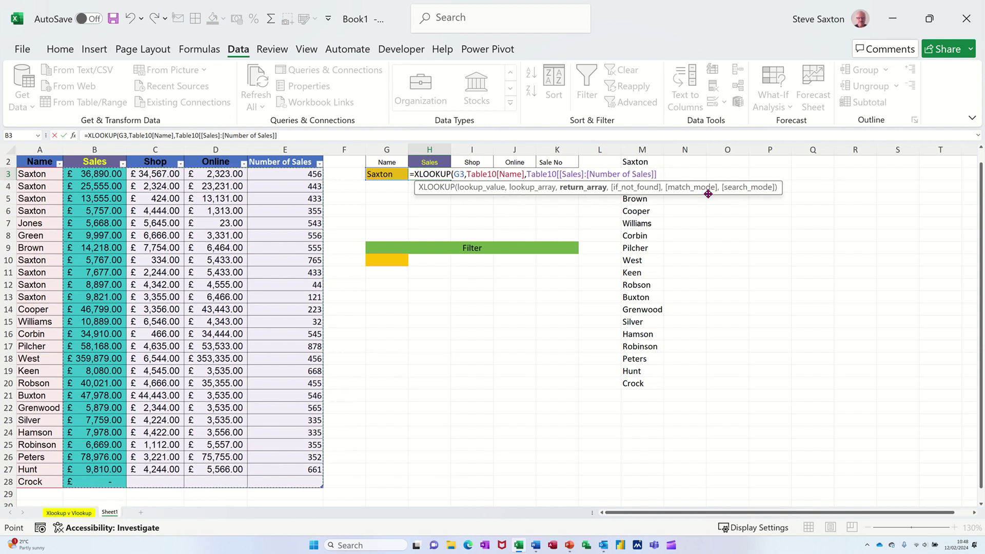
pyautogui.click(64, 136)
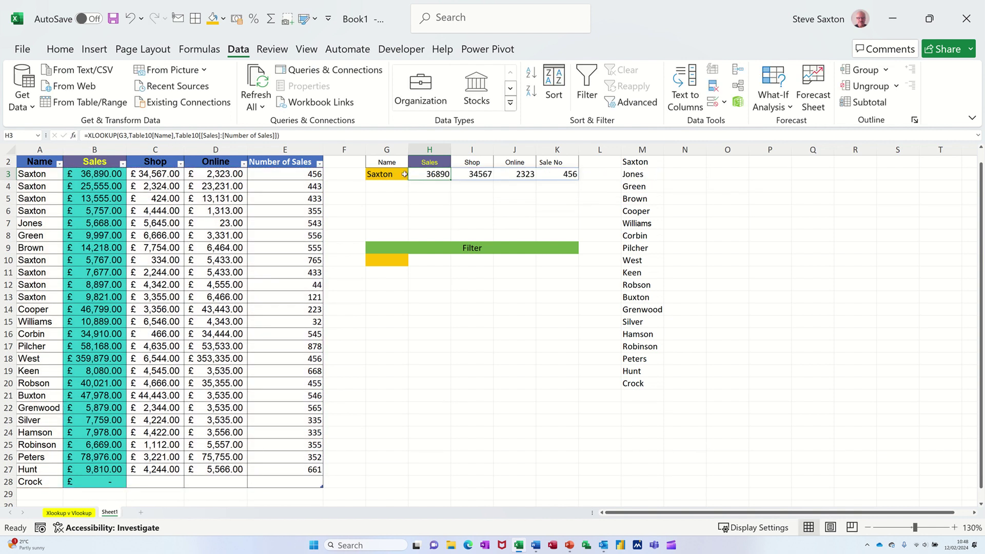
# Format the lookup results H3:K3 as Accounting.
pyautogui.moveTo(431, 175); pyautogui.dragTo(560, 175)
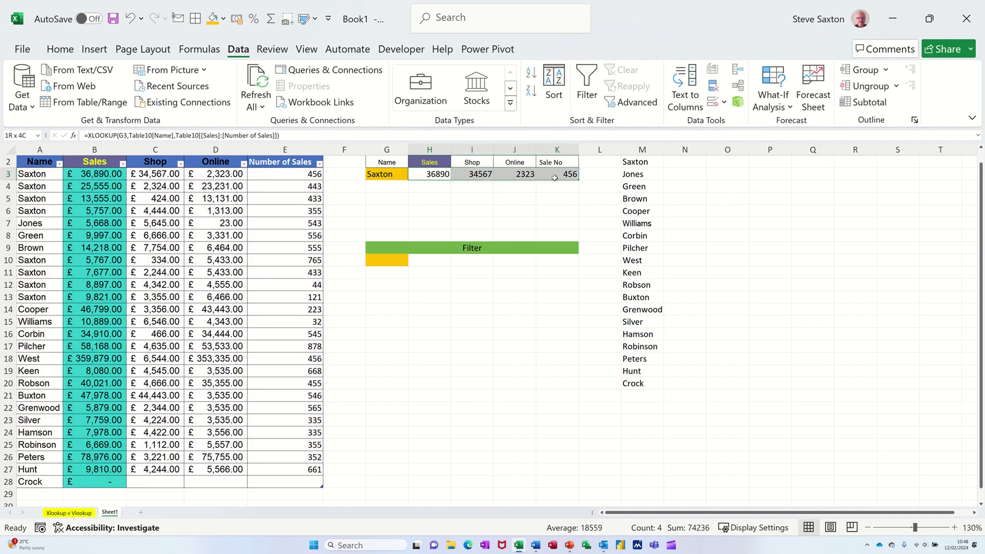
pyautogui.click(60, 49)
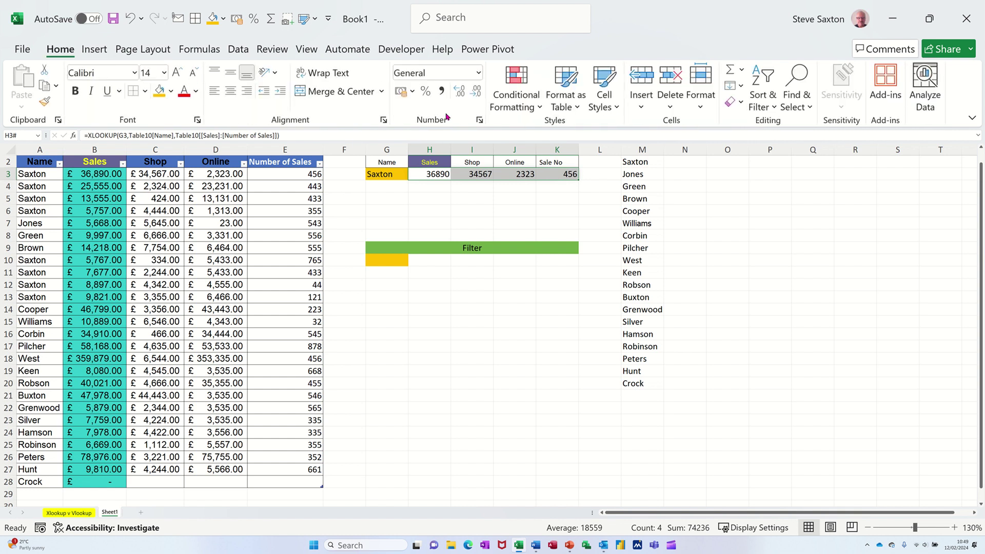
pyautogui.click(400, 91)
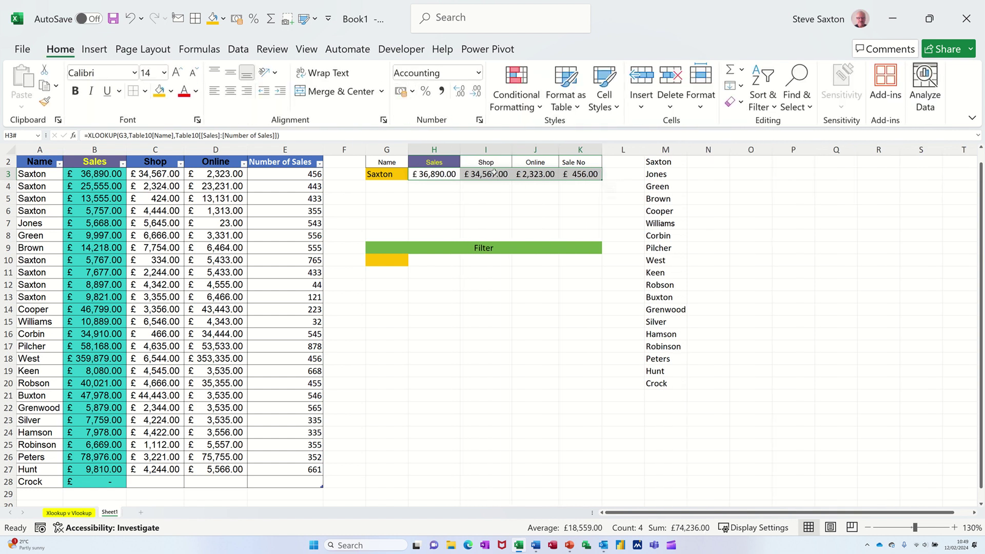
pyautogui.click(438, 176)
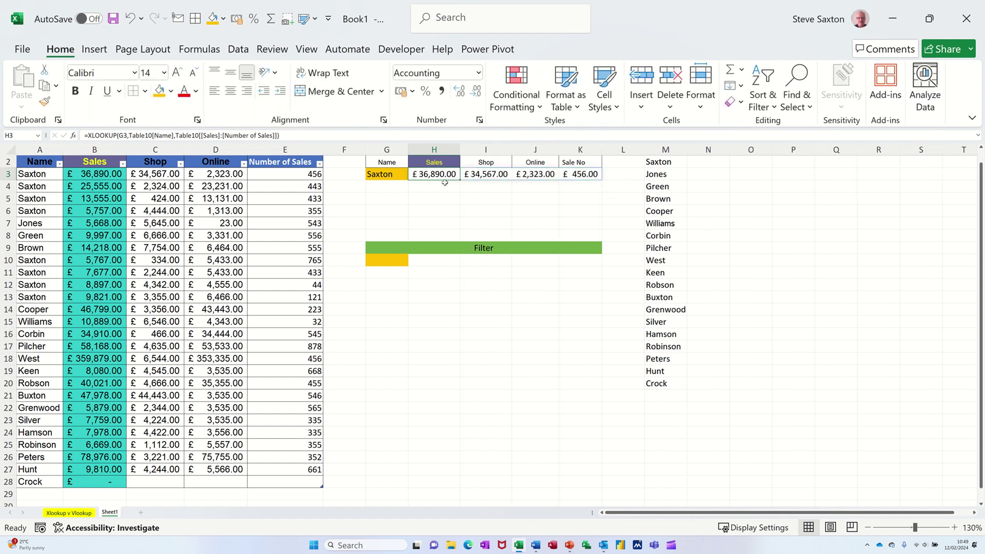
# Enter =G3 in G10 so it shows the chosen name Saxton.
pyautogui.click(388, 261)
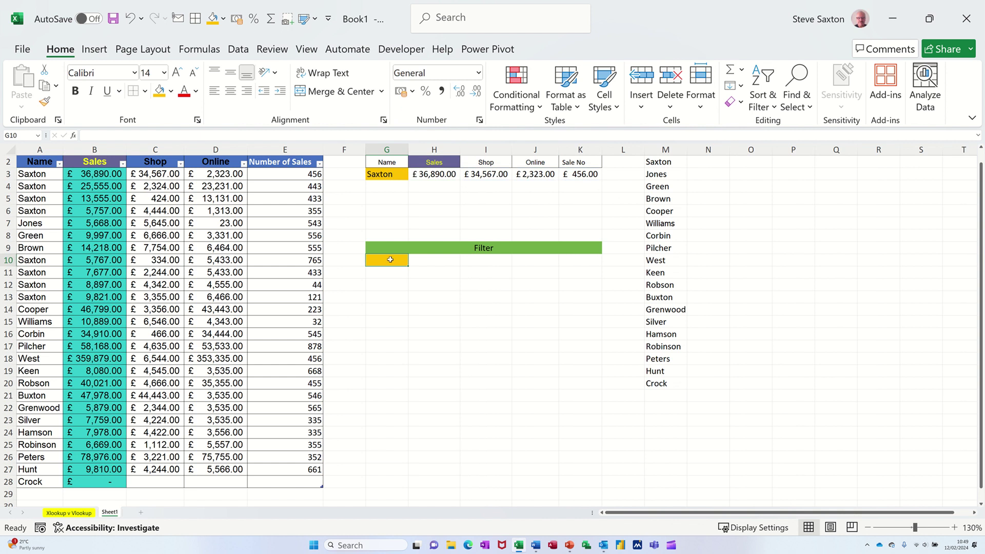
pyautogui.write('=')
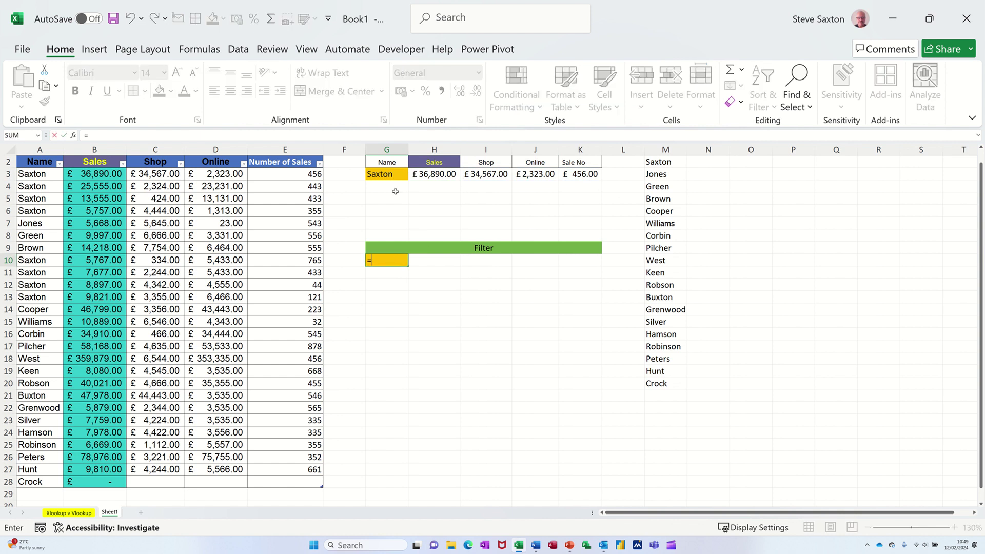
pyautogui.click(391, 174)
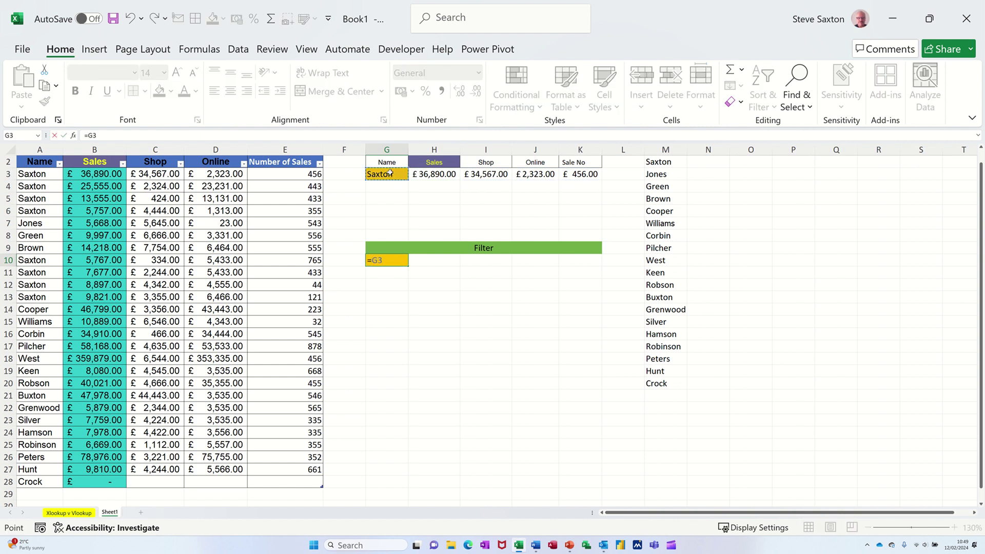
pyautogui.click(64, 136)
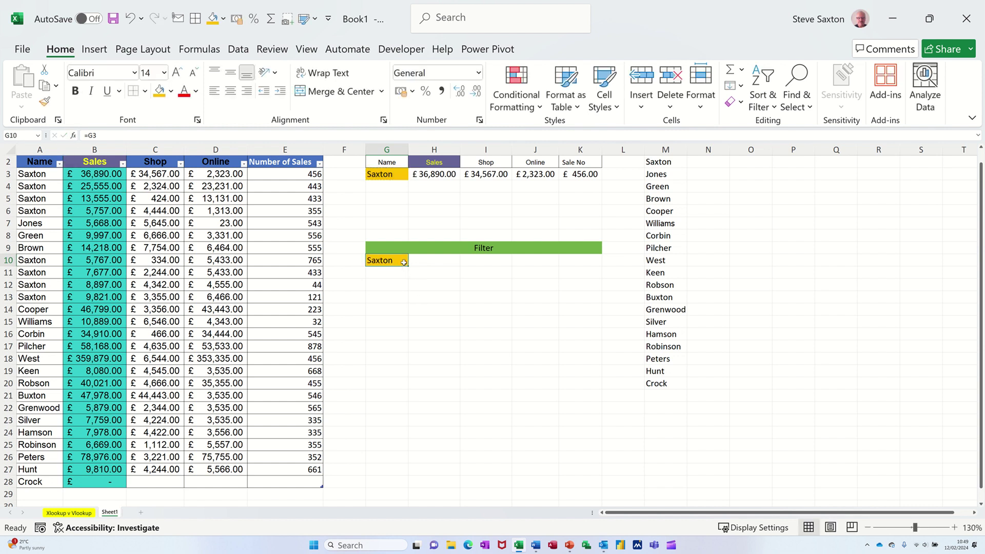
# Copy the Sales, Shop, Online and Sale No headers down into H10:K10.
pyautogui.click(425, 270)
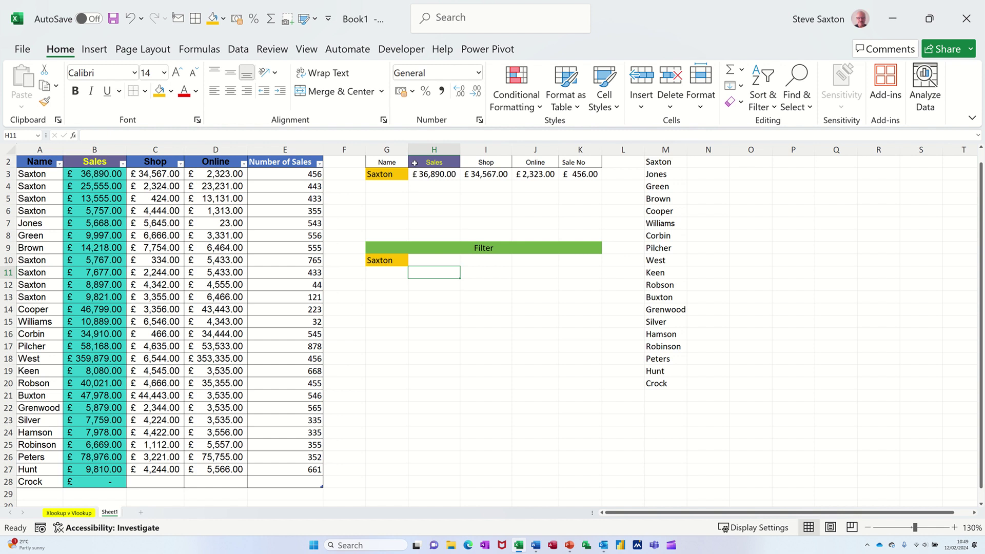
pyautogui.moveTo(418, 162); pyautogui.dragTo(572, 265)
pyautogui.press('ctrl')
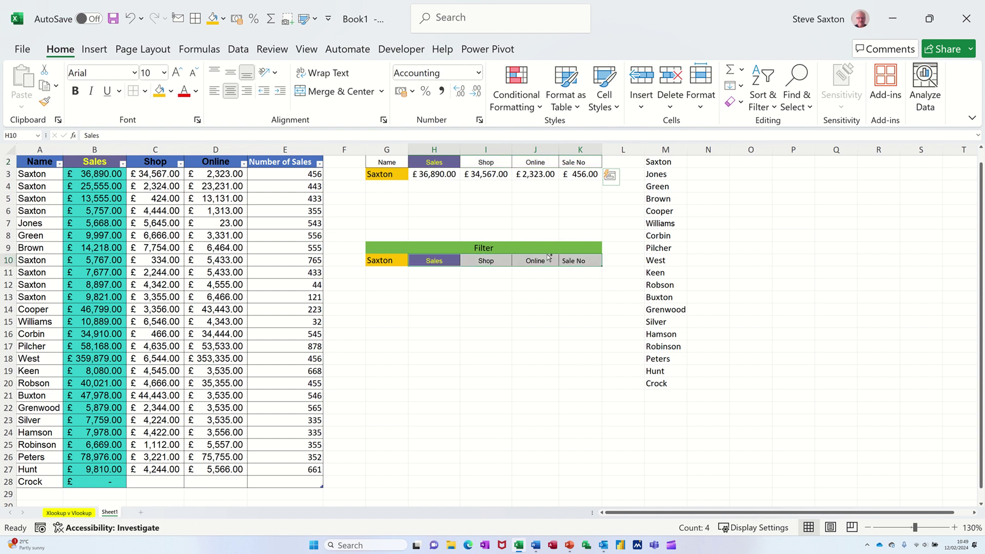
pyautogui.click(433, 276)
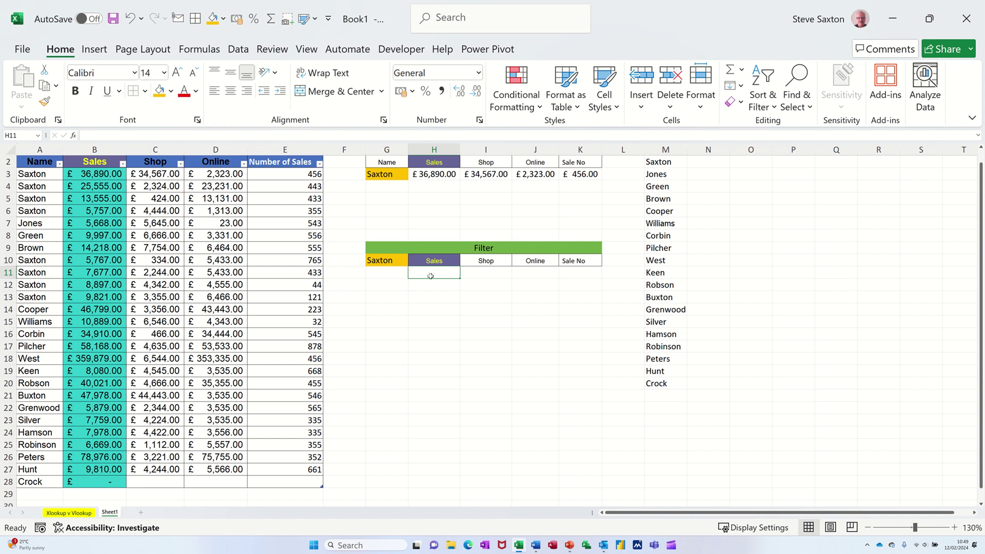
pyautogui.write('=')
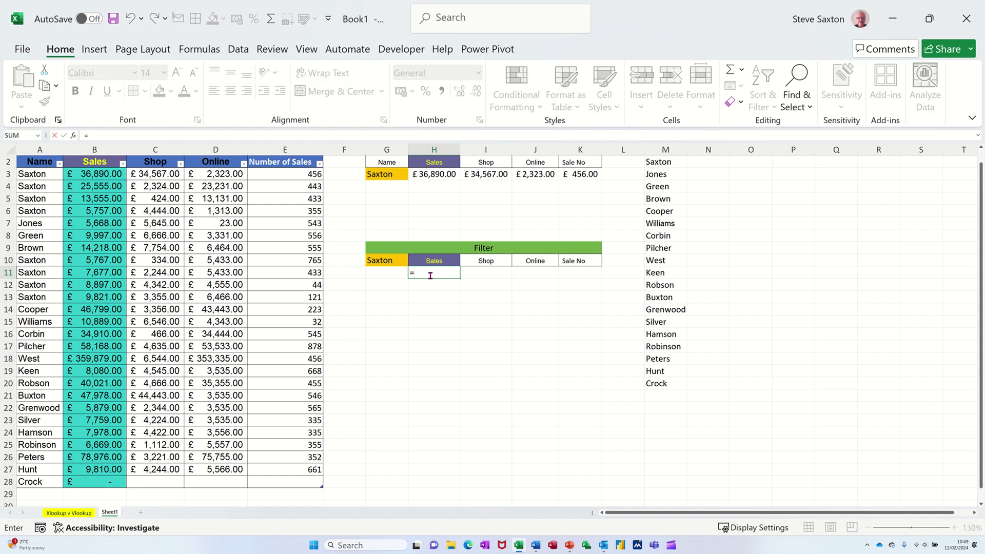
pyautogui.write('filte')
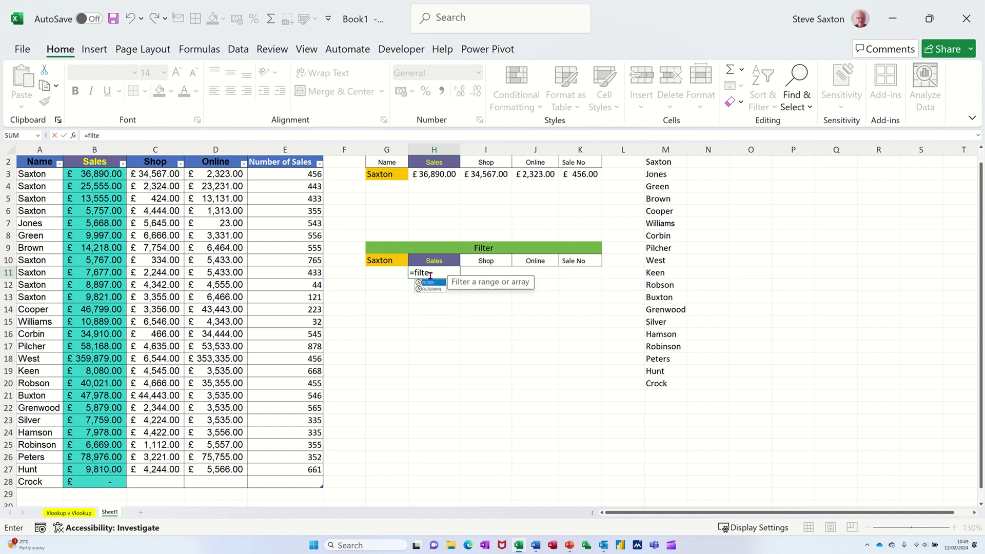
pyautogui.write('r')
pyautogui.press('Tab')
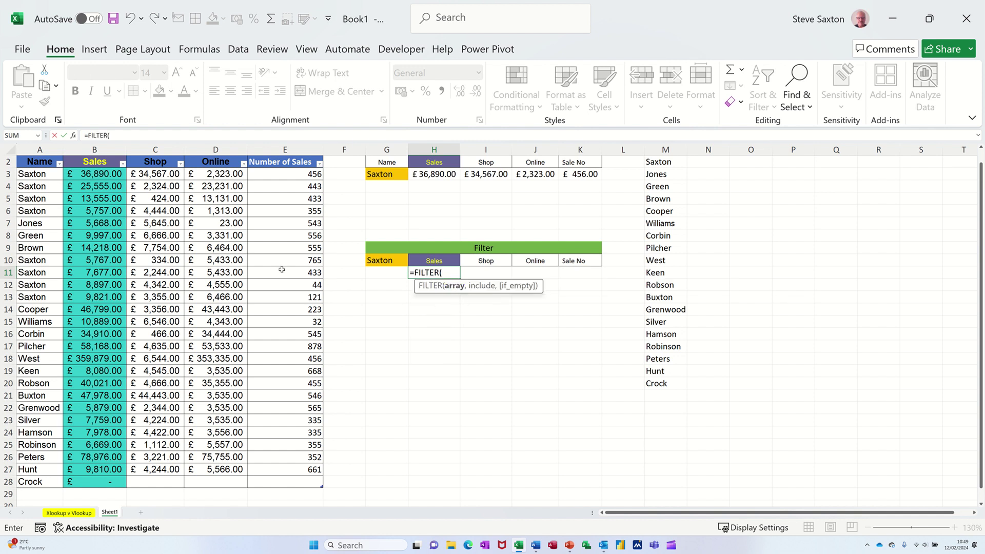
pyautogui.moveTo(32, 174); pyautogui.dragTo(300, 483)
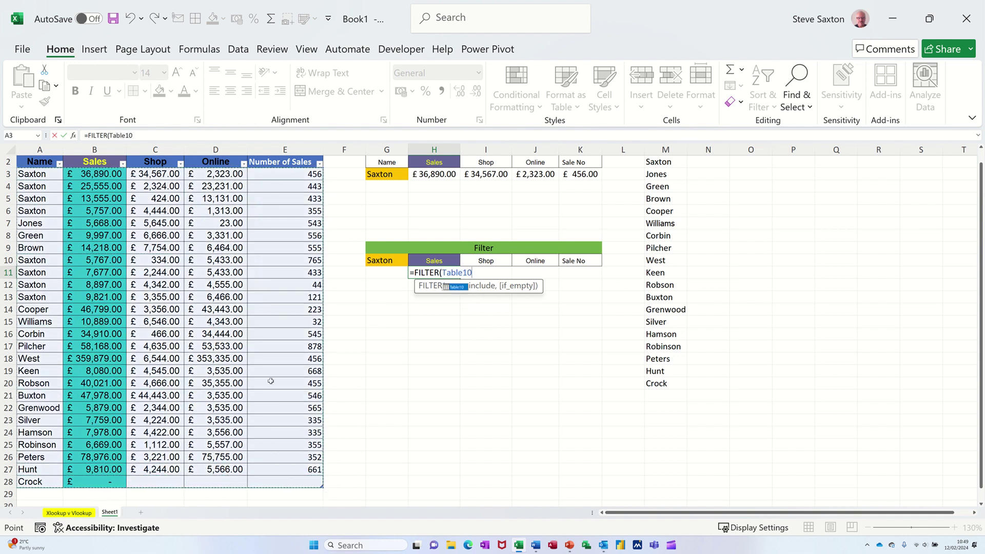
pyautogui.write(',')
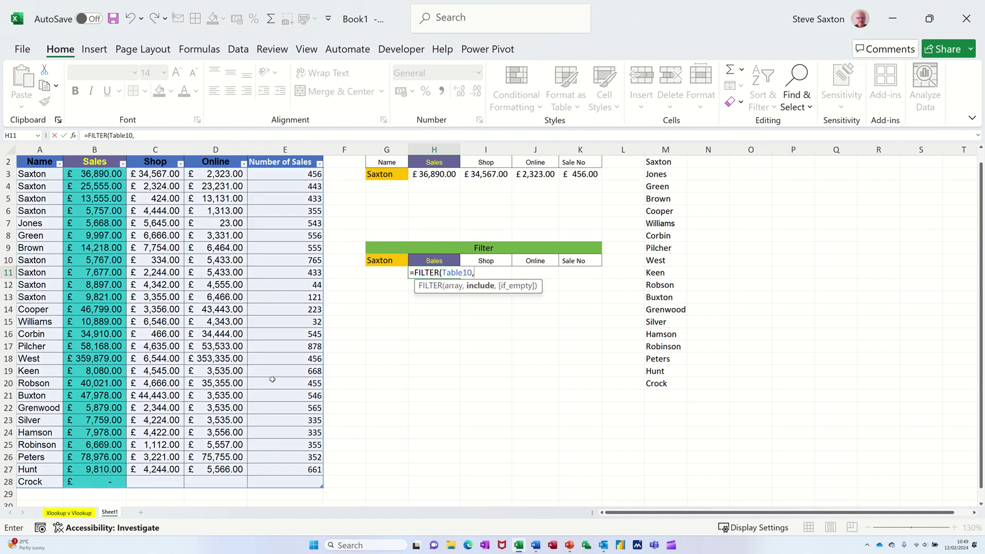
pyautogui.moveTo(29, 174); pyautogui.dragTo(51, 477)
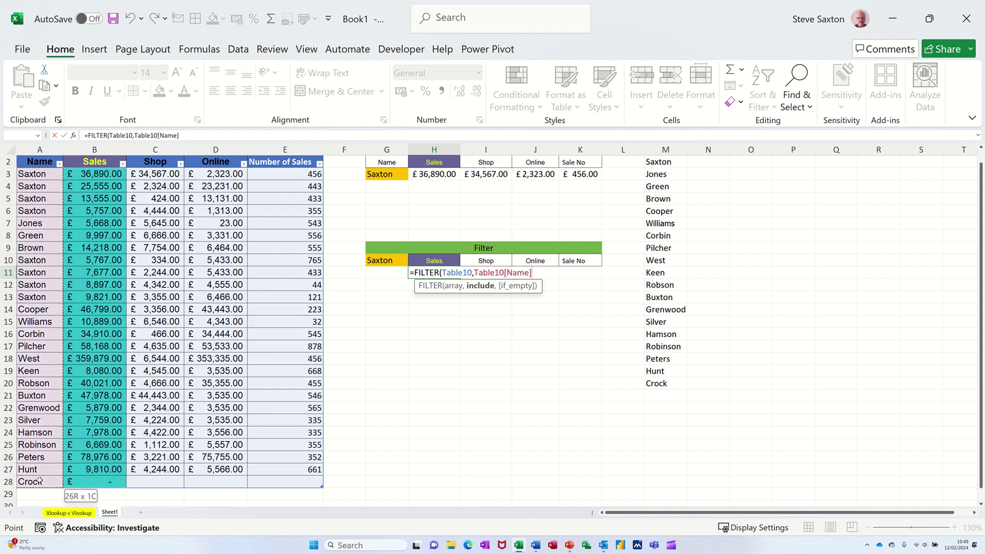
pyautogui.write('=')
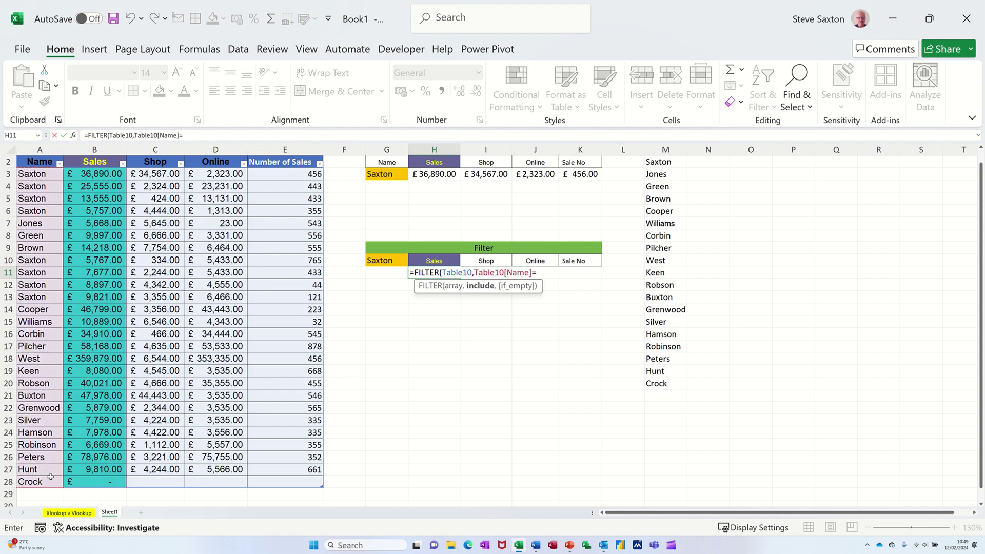
pyautogui.click(384, 261)
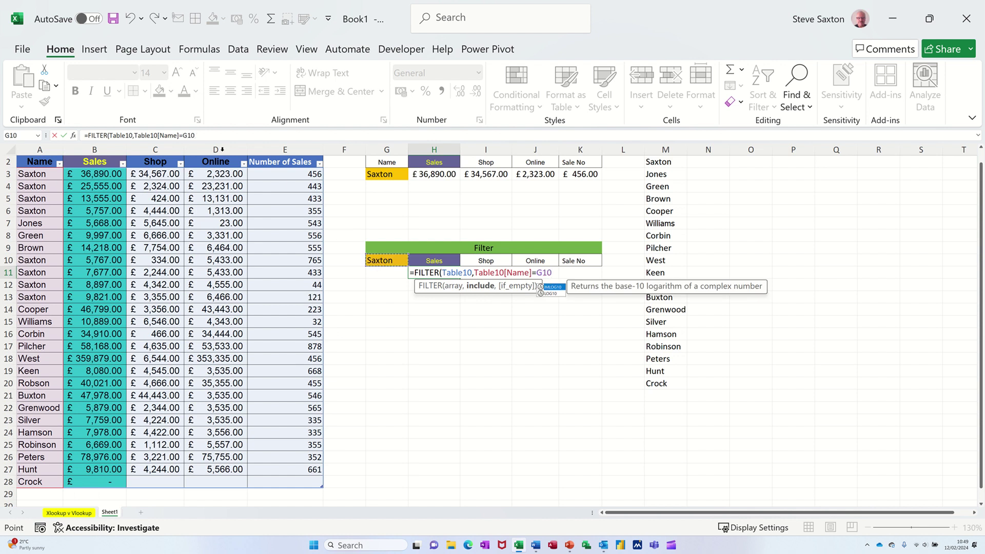
pyautogui.click(64, 136)
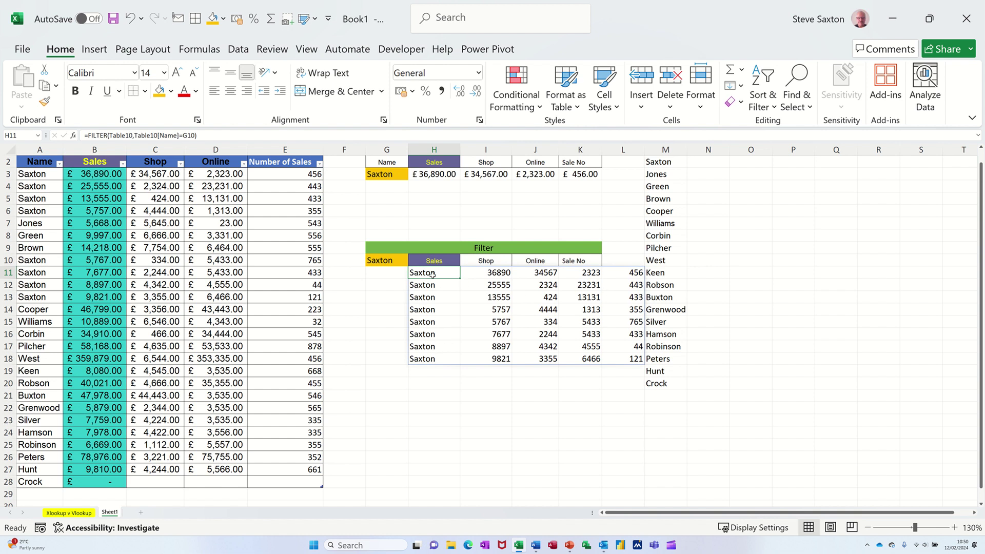
pyautogui.press('Delete')
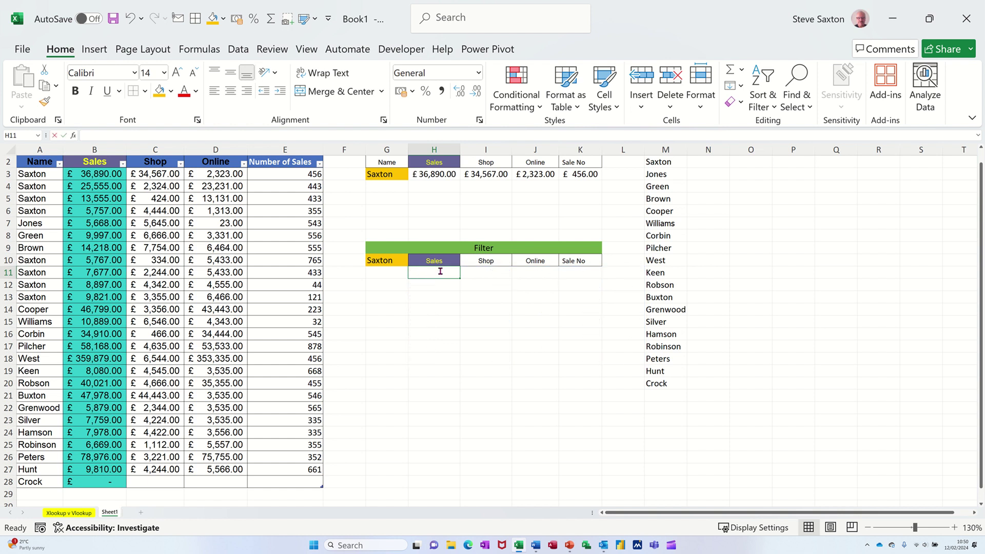
# In H11 enter =FILTER(Table10[[Sales]:[Number of Sales]],Table10[Name]=G10) to list Saxton's rows.
pyautogui.write('=filt')
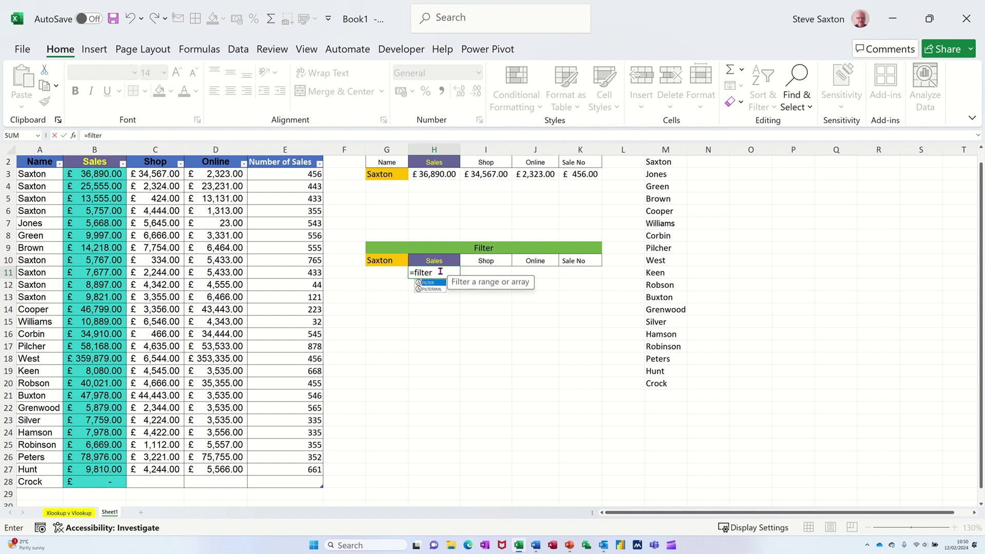
pyautogui.write('er')
pyautogui.press('Tab')
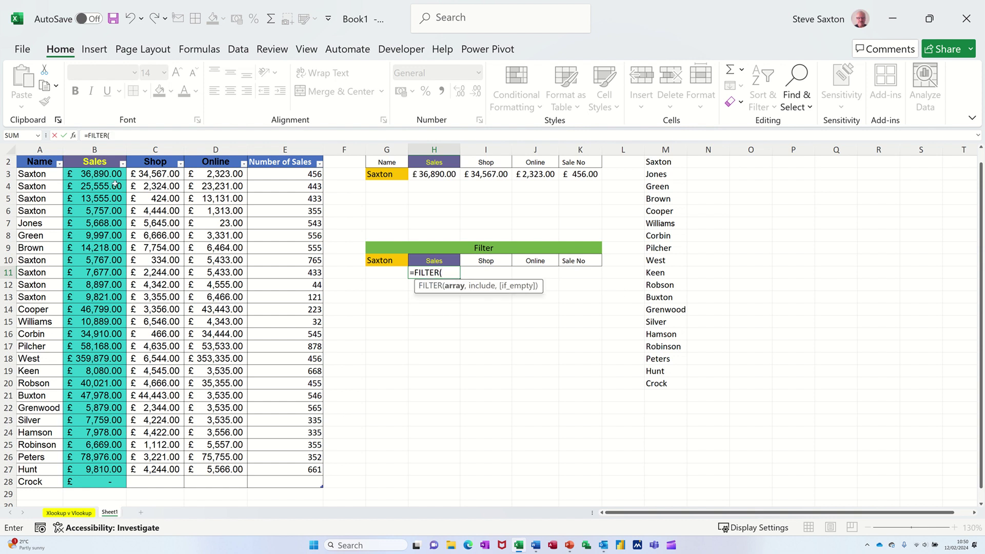
pyautogui.moveTo(89, 176); pyautogui.dragTo(289, 476)
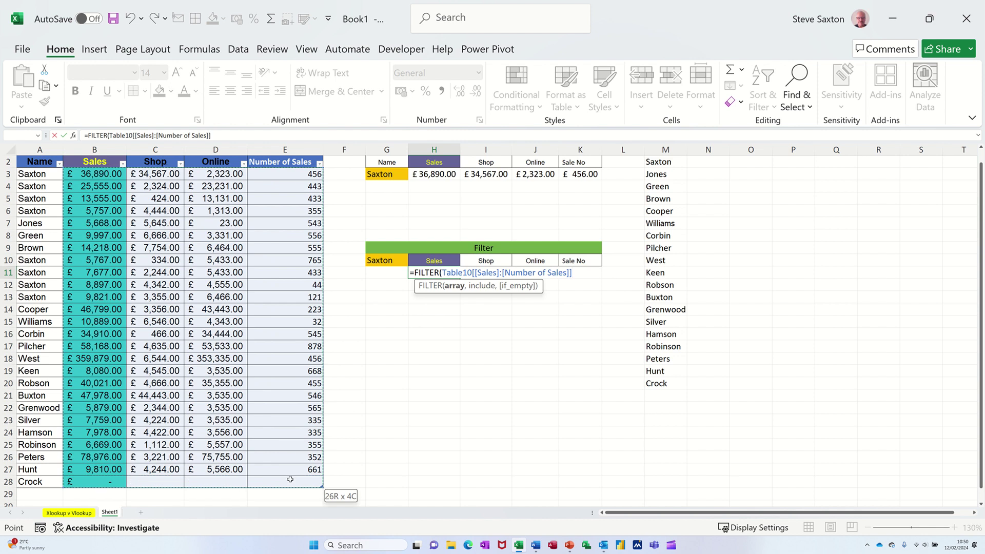
pyautogui.write(',')
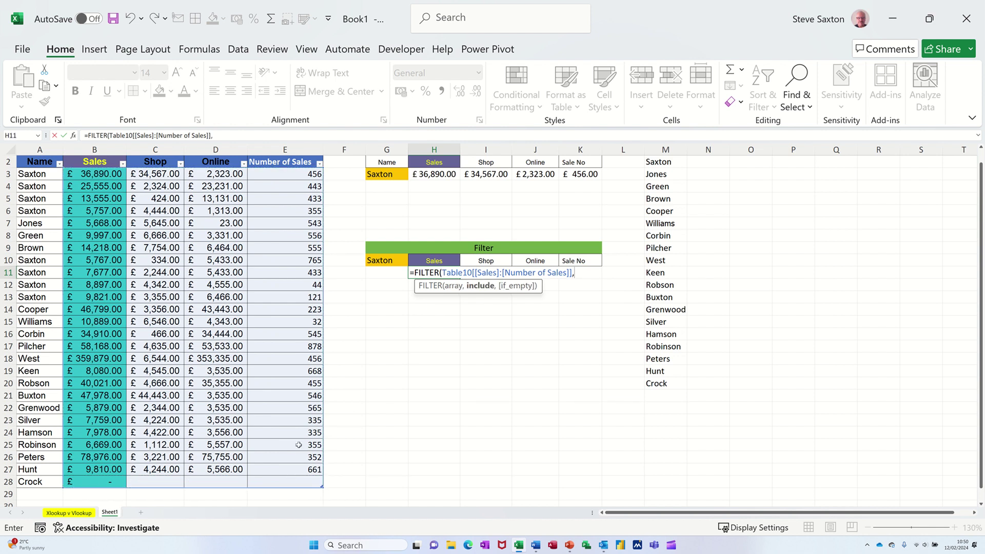
pyautogui.moveTo(38, 176); pyautogui.dragTo(41, 483)
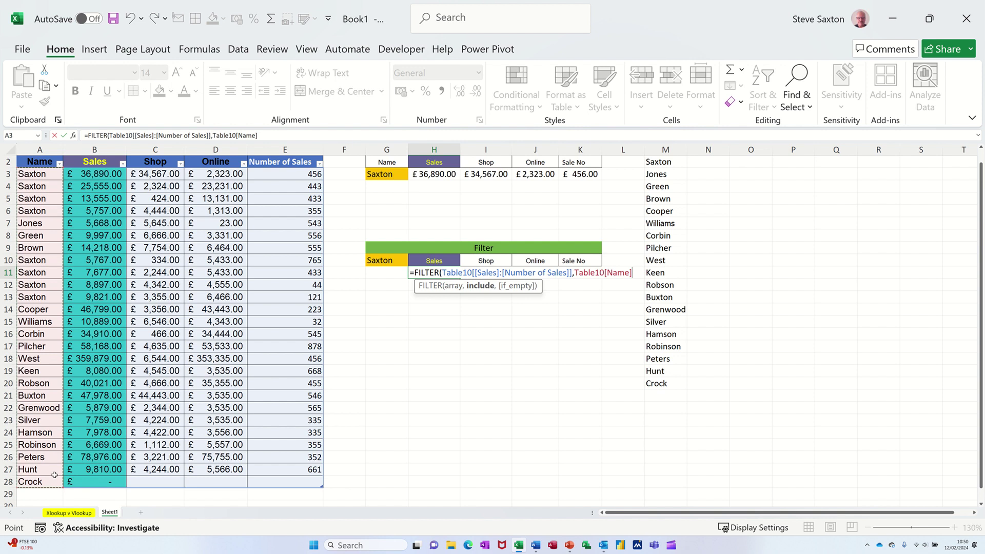
pyautogui.write('=')
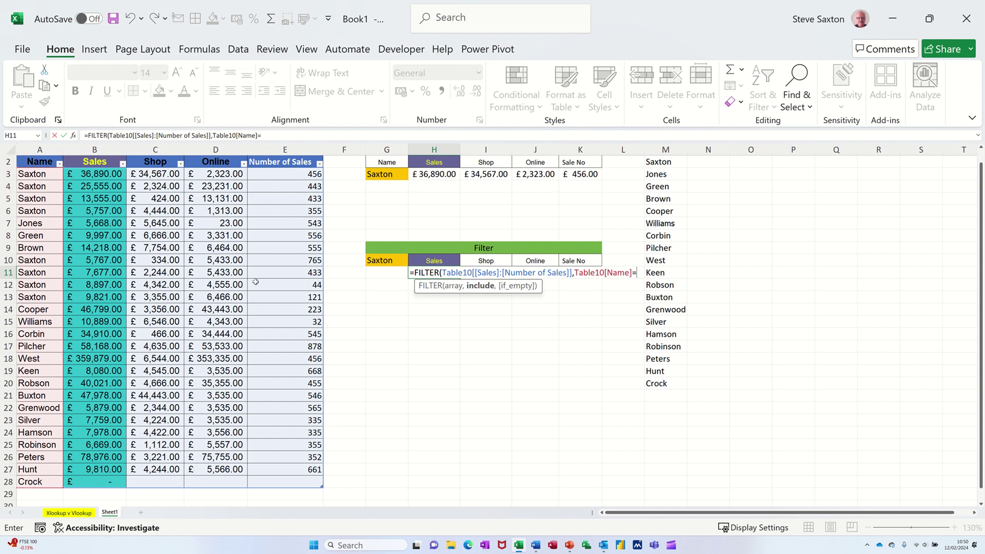
pyautogui.click(381, 264)
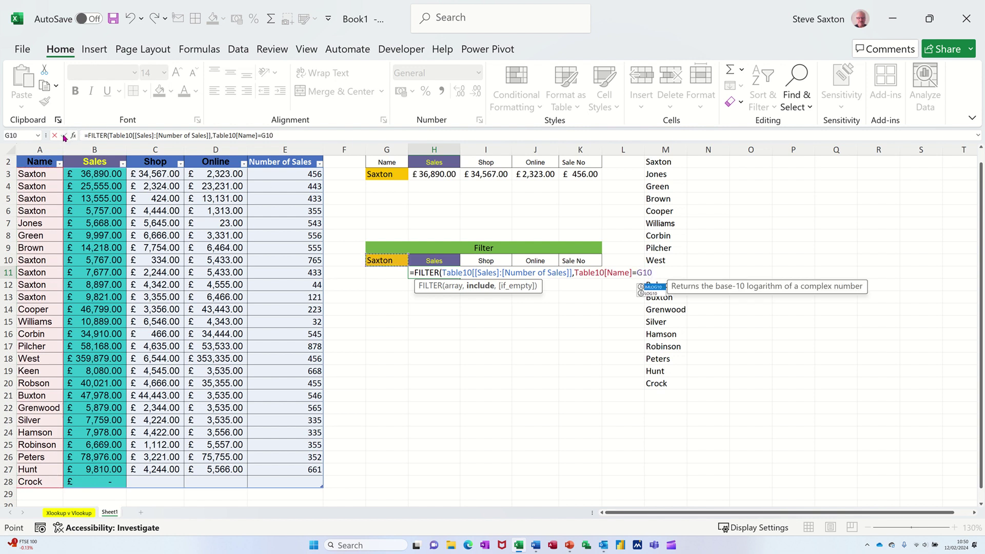
pyautogui.press('Return')
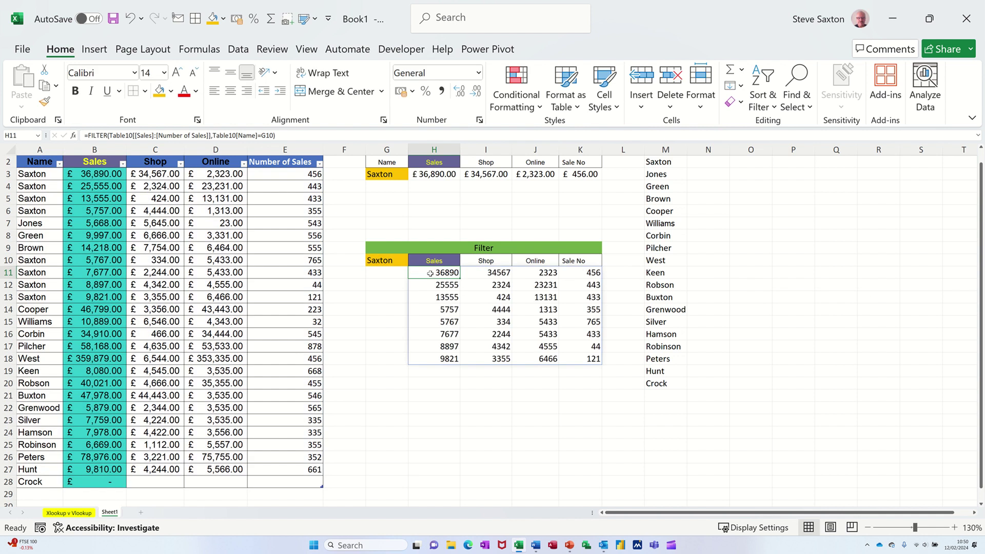
# Format the spilled FILTER results as Accounting, then select the table's data rows A3:E28.
pyautogui.moveTo(445, 278); pyautogui.dragTo(590, 359)
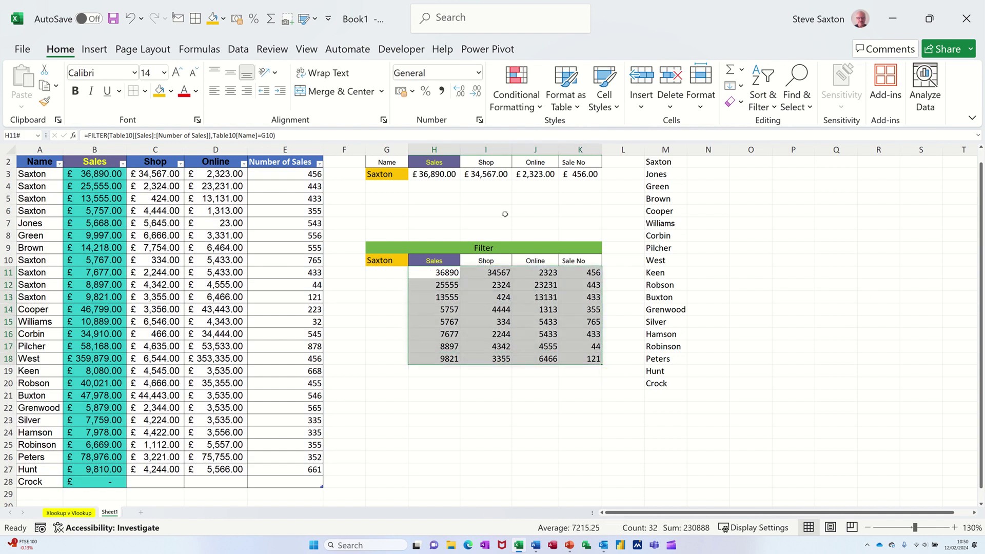
pyautogui.click(400, 92)
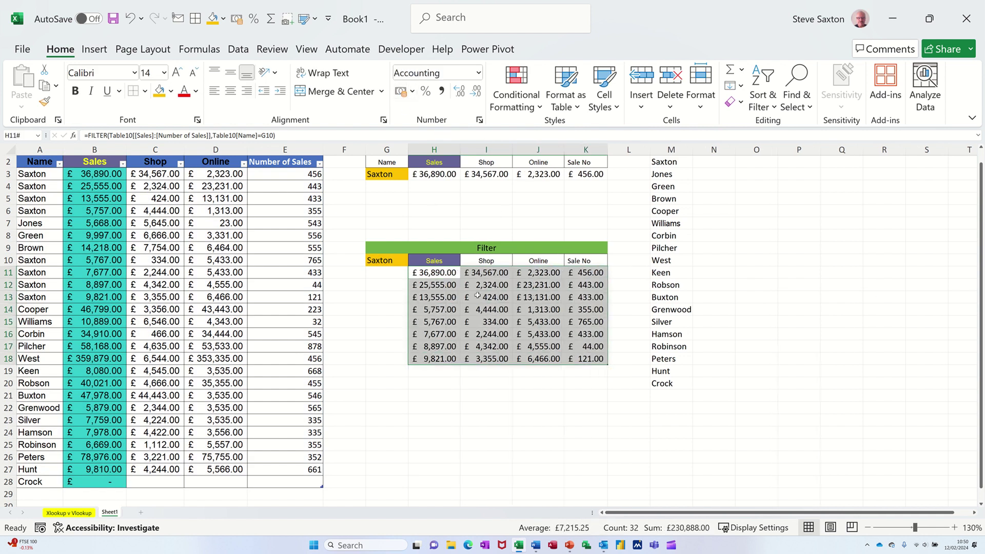
pyautogui.click(484, 320)
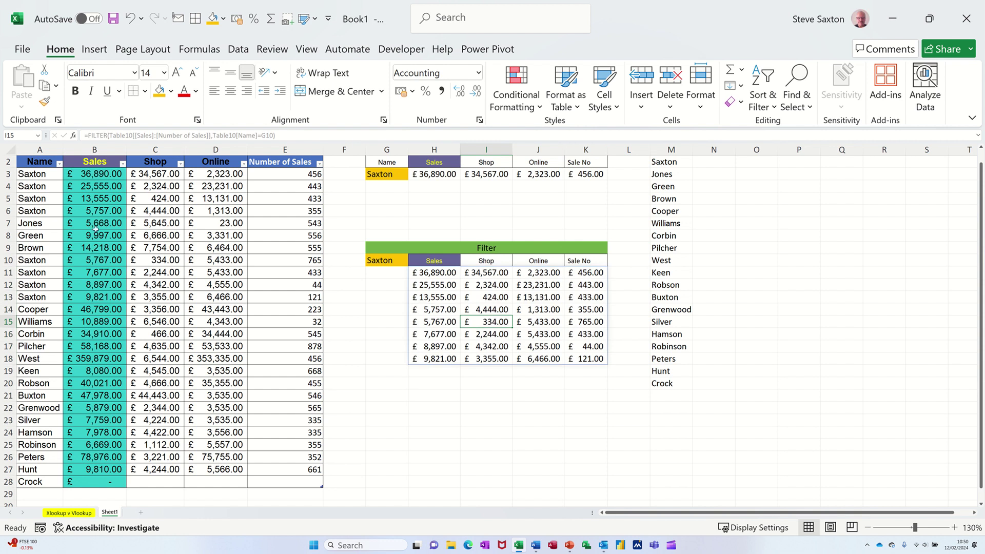
pyautogui.moveTo(29, 176); pyautogui.dragTo(282, 482)
# Delete the old =$A3=$G$6 highlight rule in the Conditional Formatting Rules Manager.
pyautogui.click(517, 111)
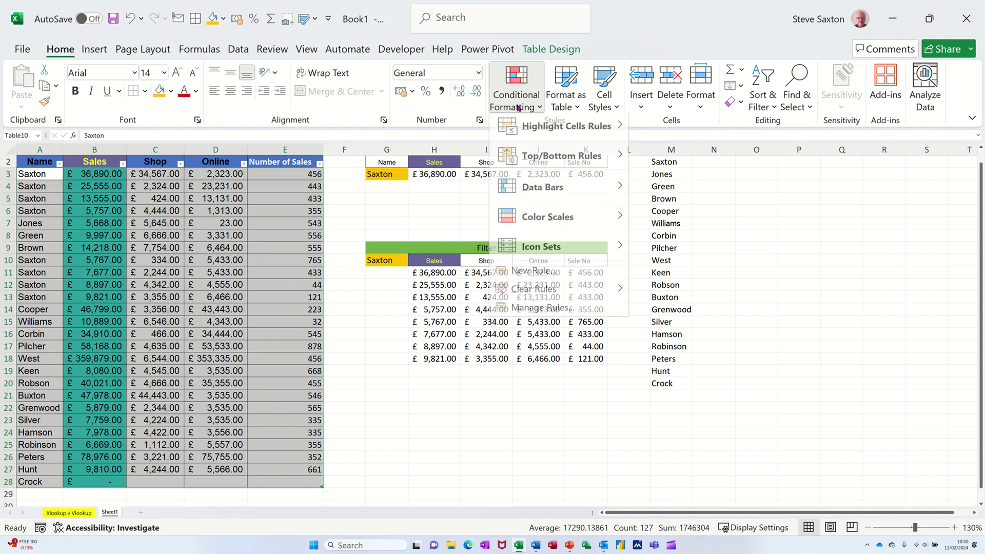
pyautogui.click(539, 310)
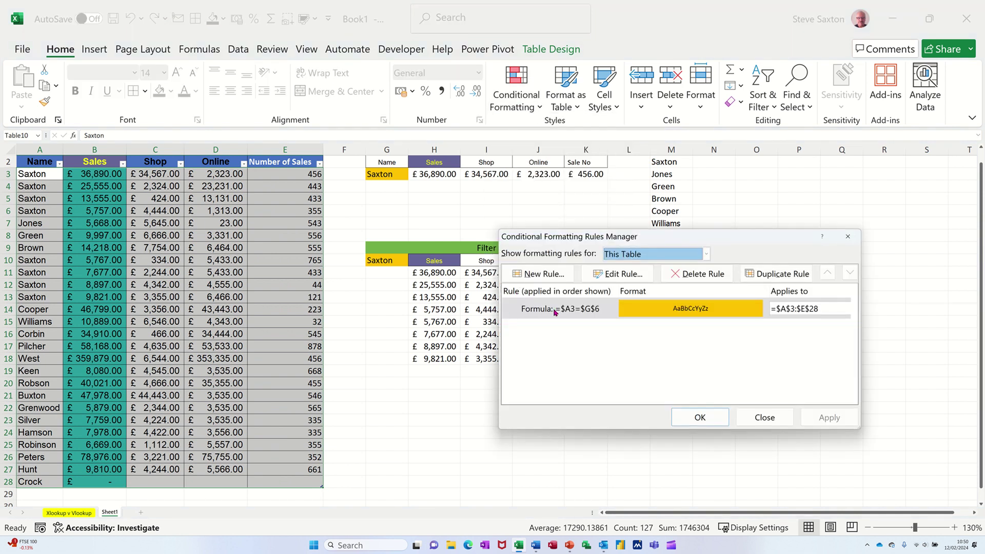
pyautogui.click(555, 312)
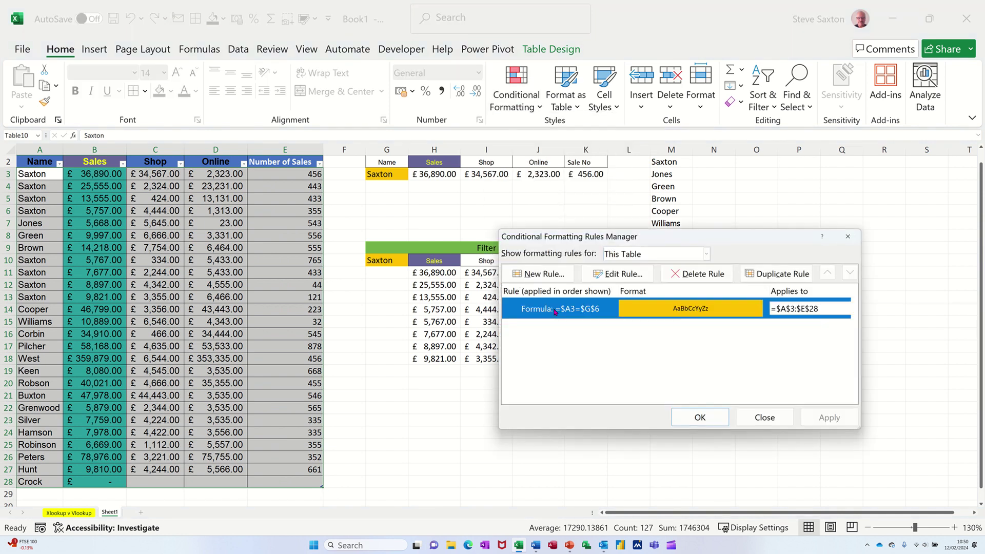
pyautogui.click(687, 275)
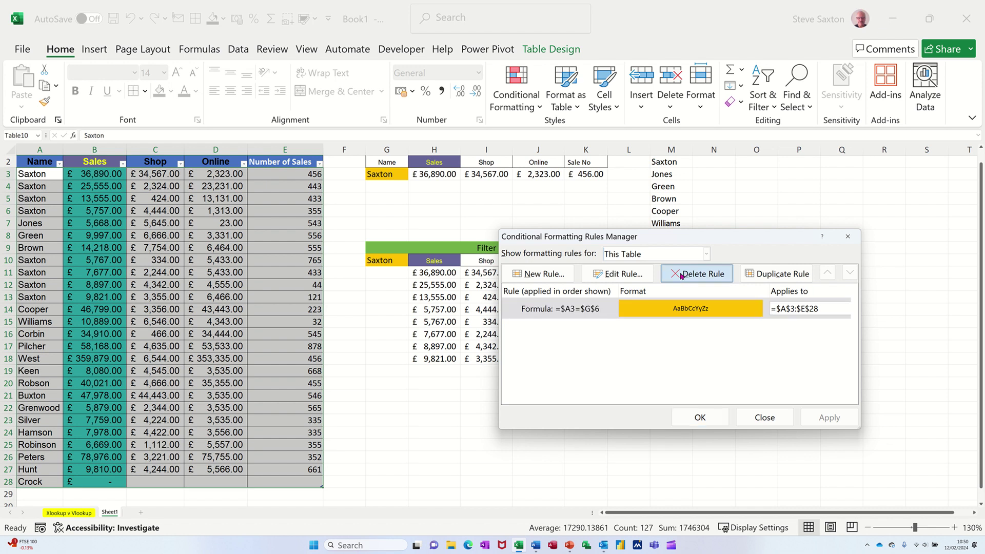
# Create a new formula-based rule =$A3=$G$3.
pyautogui.click(553, 277)
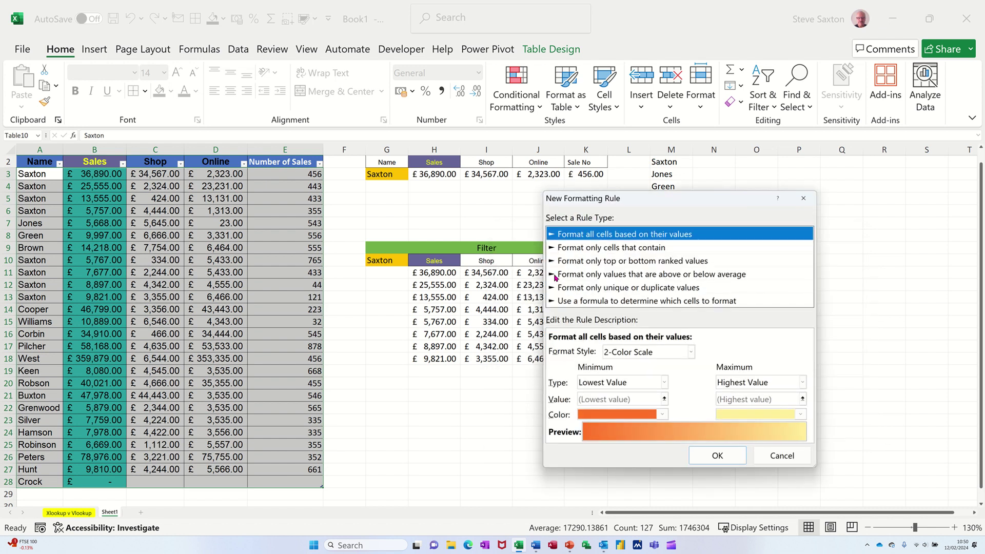
pyautogui.click(579, 303)
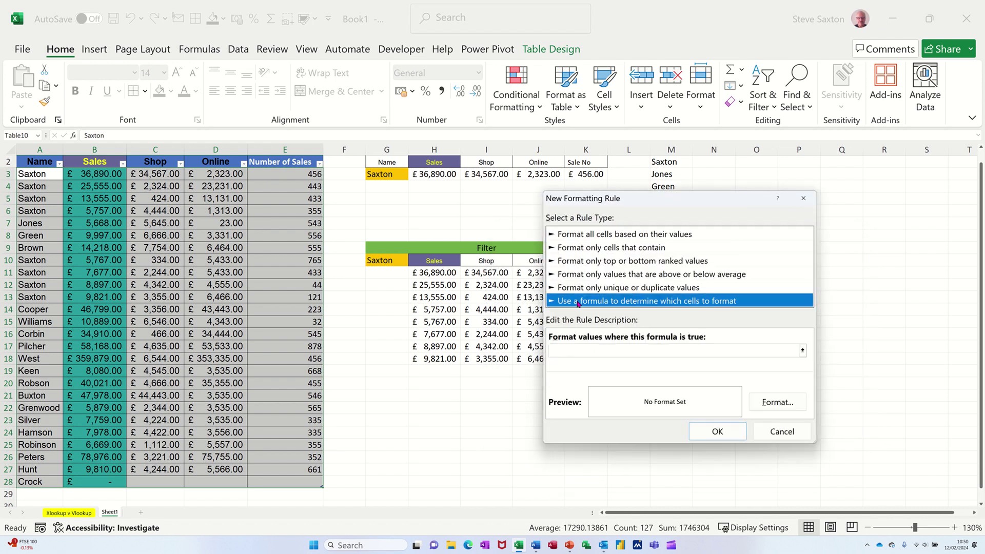
pyautogui.click(572, 349)
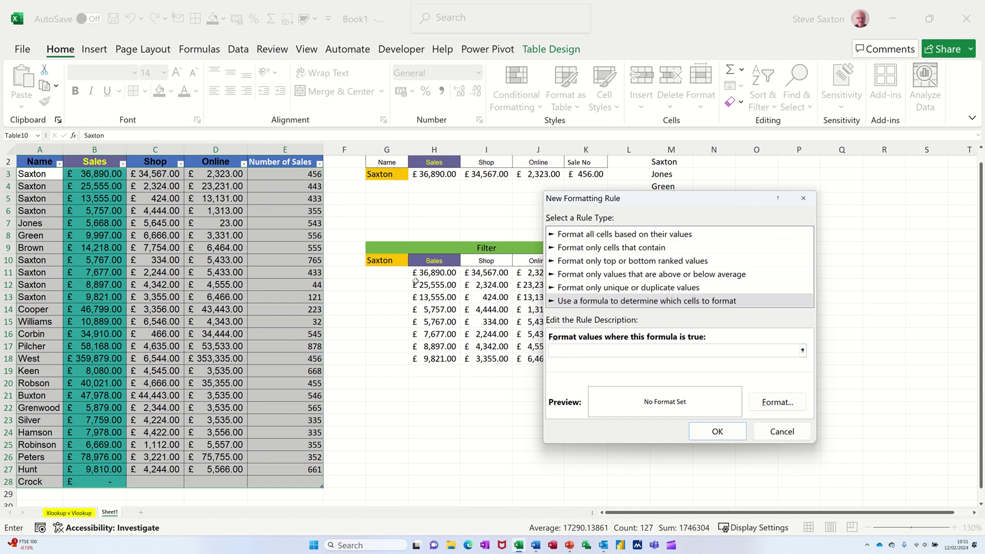
pyautogui.click(37, 174)
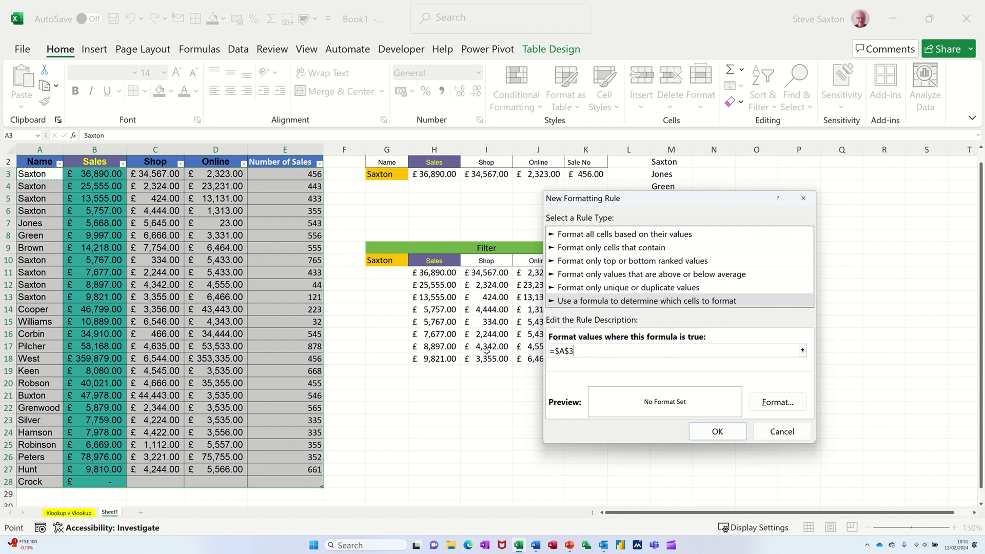
pyautogui.click(570, 352)
pyautogui.press('BackSpace')
pyautogui.write('=')
pyautogui.click(382, 174)
# Give the new rule an amber fill and apply it to the table.
pyautogui.click(777, 402)
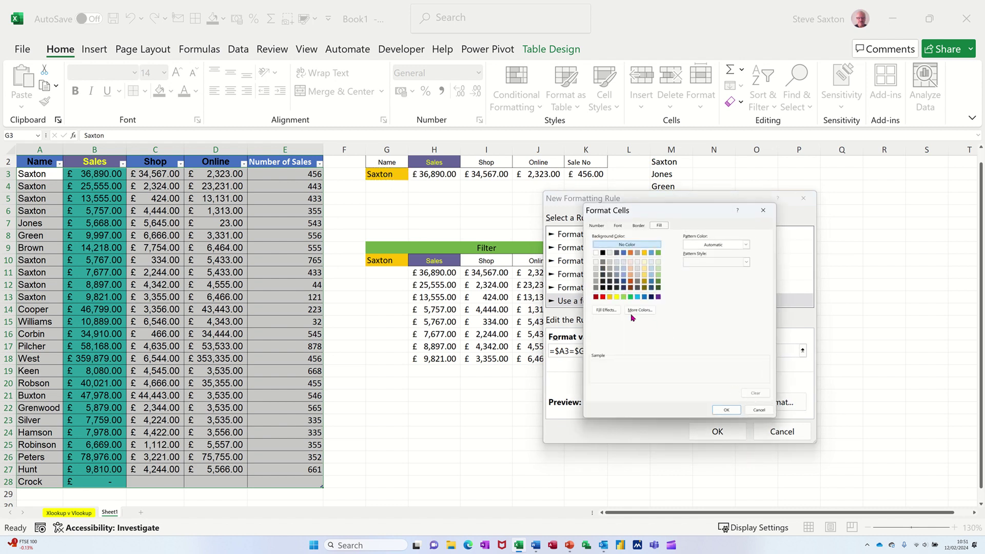
pyautogui.click(608, 297)
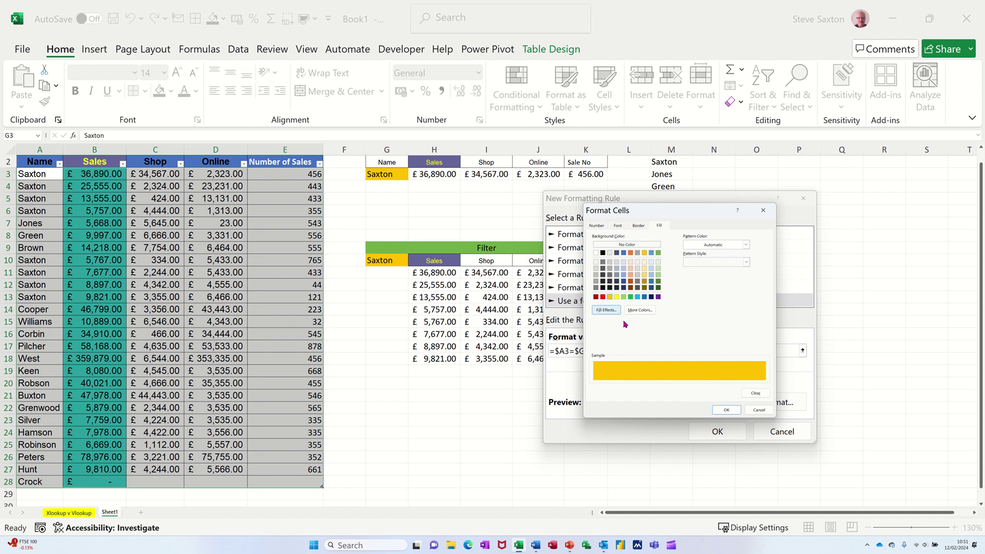
pyautogui.click(726, 410)
pyautogui.click(721, 434)
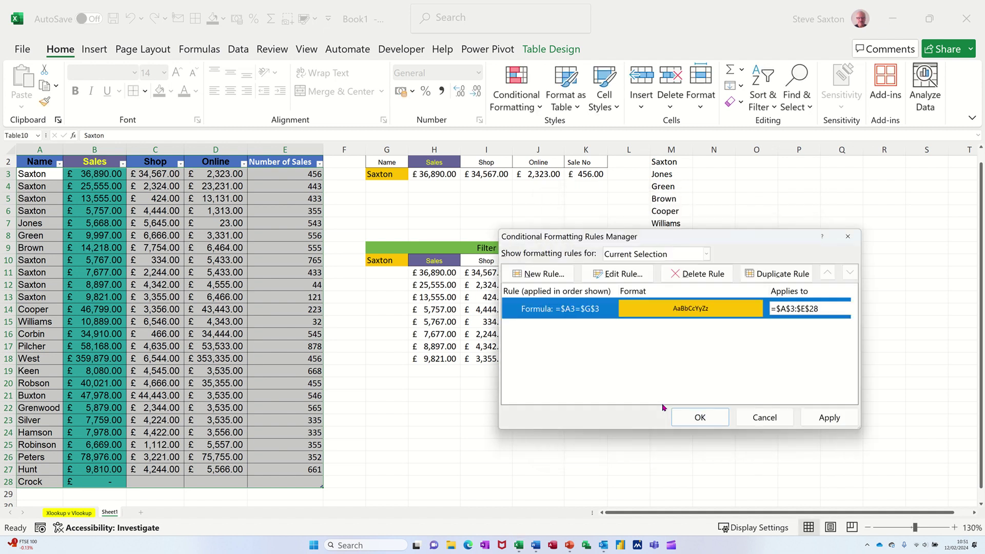
pyautogui.click(704, 416)
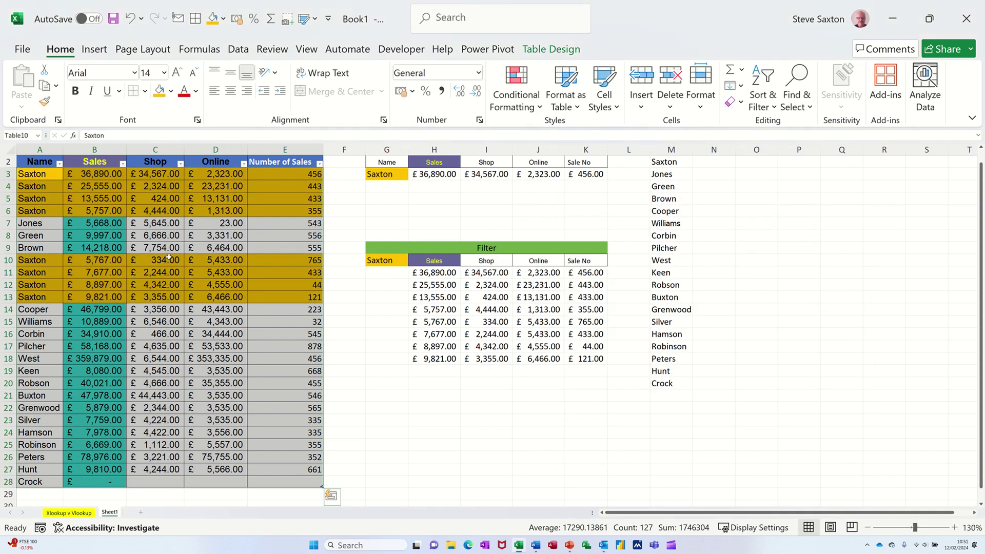
# Choose Jones from G3's drop-down.
pyautogui.click(388, 175)
pyautogui.click(411, 175)
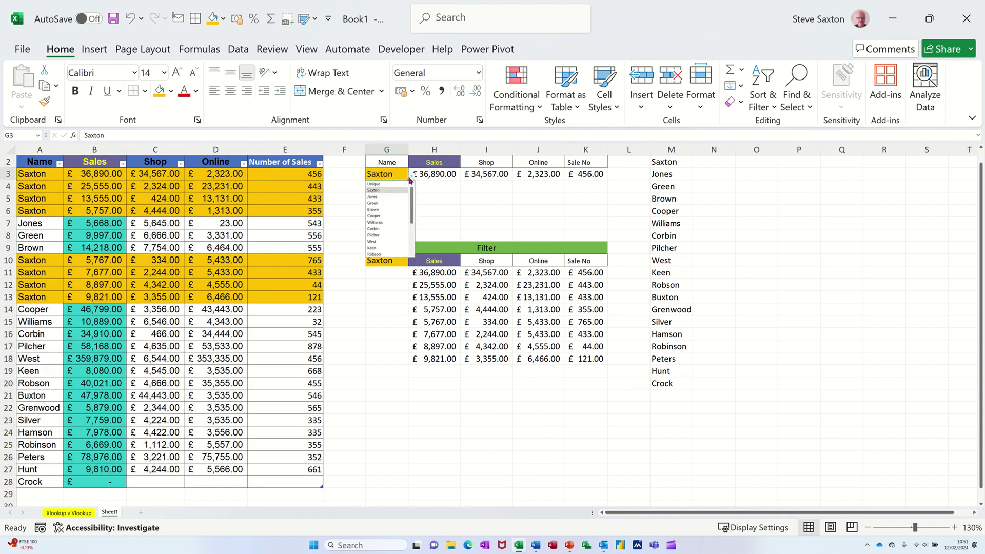
pyautogui.click(387, 197)
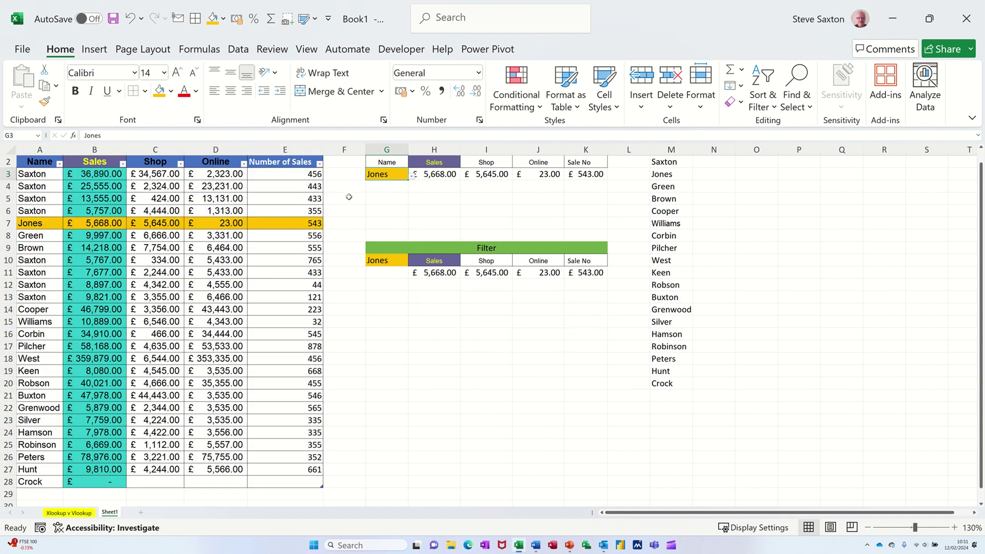
# Fill Jones down into rows 8–9 and Cooper down into rows 15–17.
pyautogui.click(47, 226)
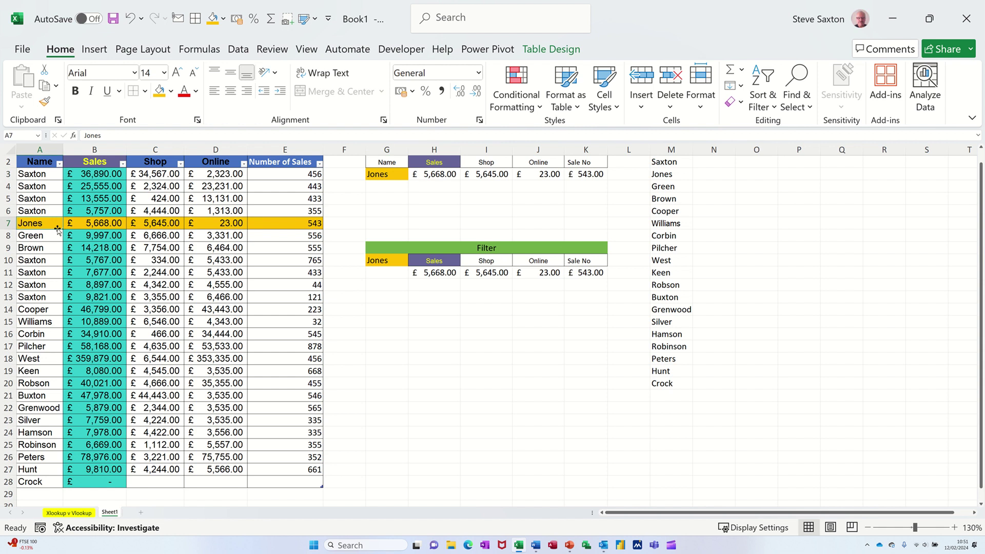
pyautogui.moveTo(61, 229); pyautogui.dragTo(85, 250)
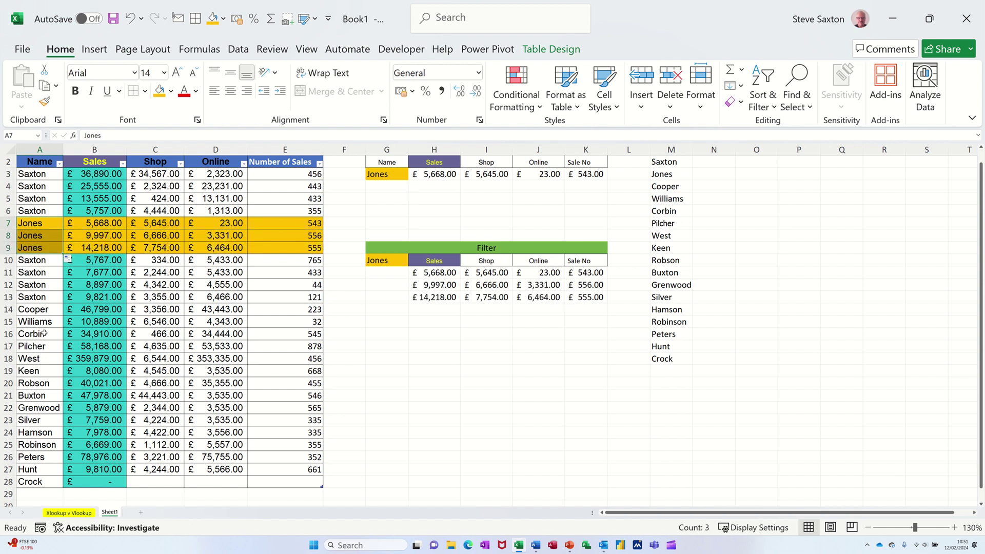
pyautogui.click(46, 311)
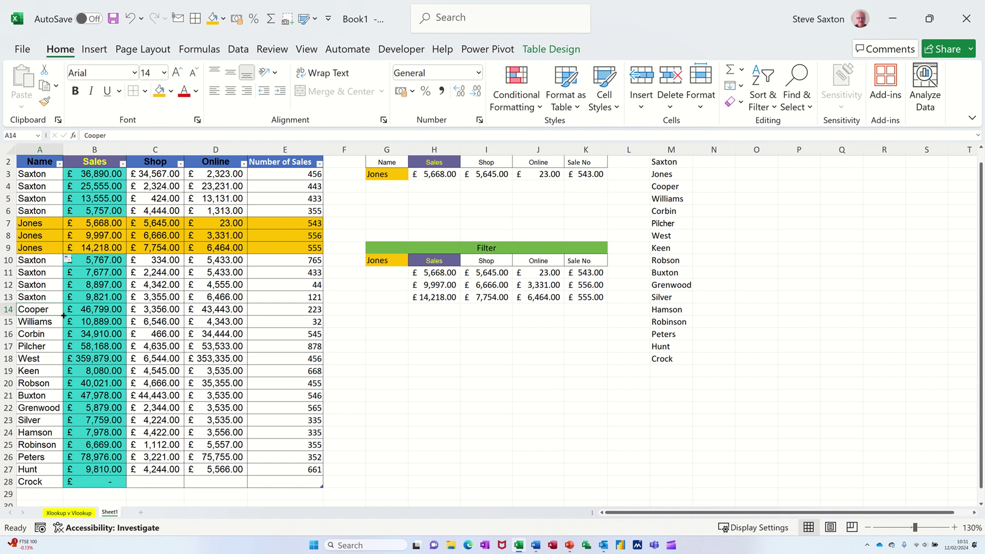
pyautogui.moveTo(63, 316); pyautogui.dragTo(64, 352)
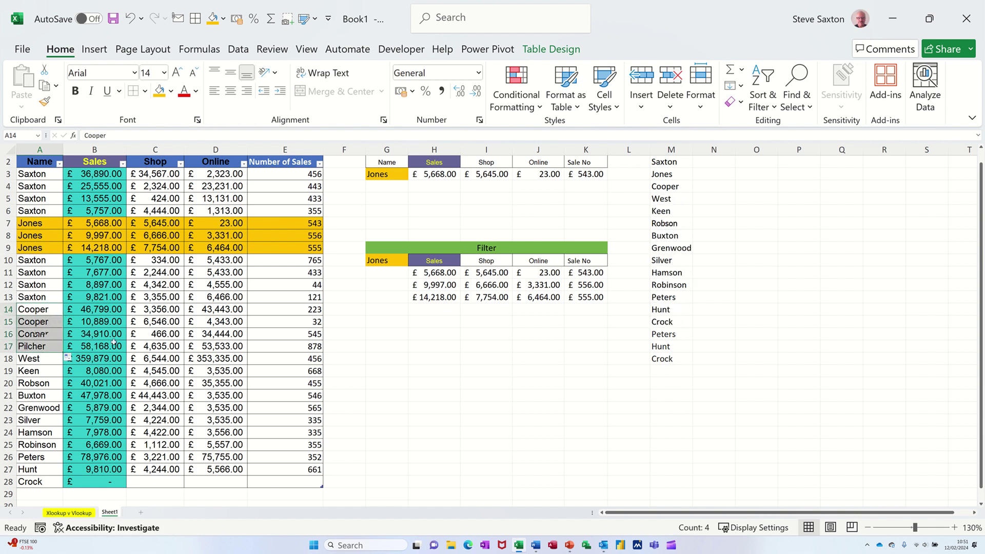
# Enter Cooper, then Saxton, then Jones in G3 to check the lookup, filter and highlighting.
pyautogui.click(399, 176)
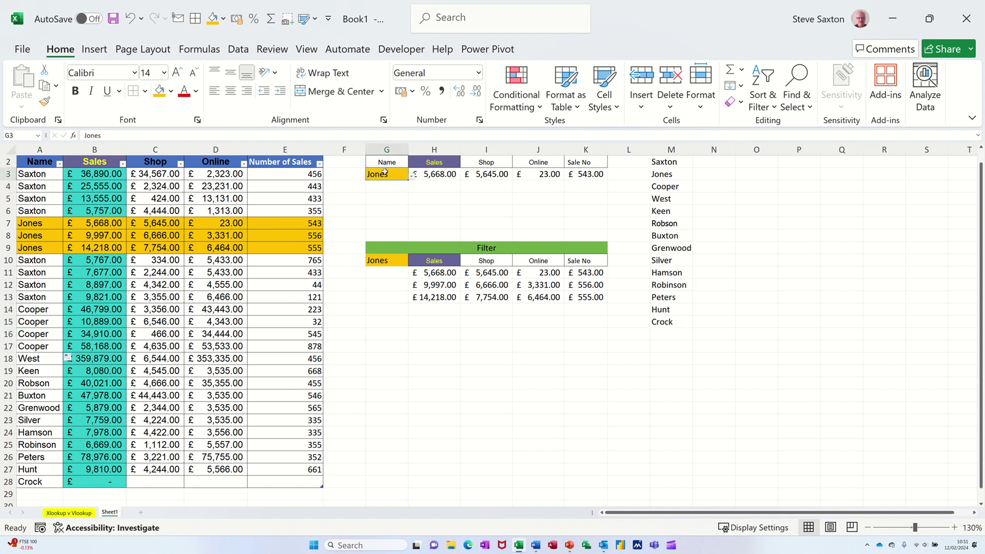
pyautogui.write('coop')
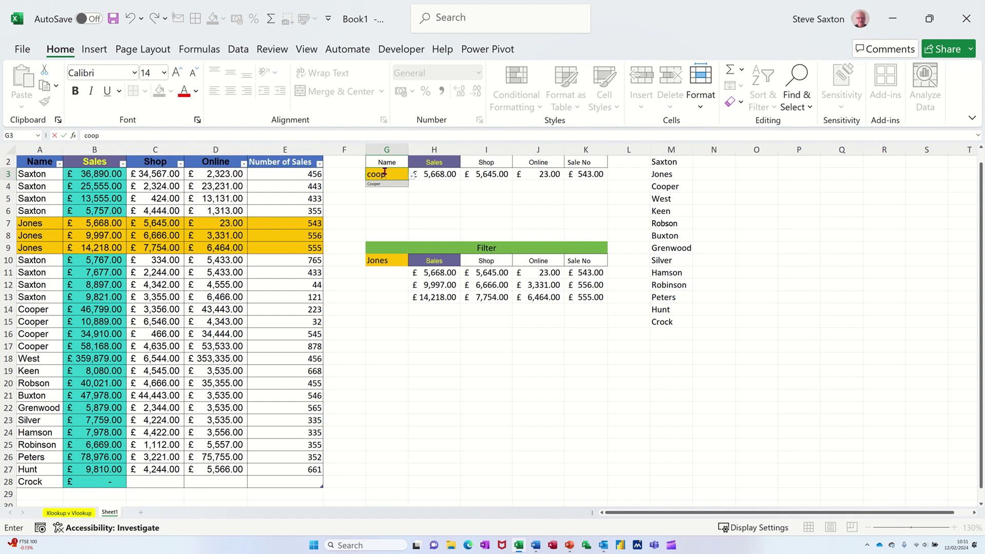
pyautogui.press('Tab')
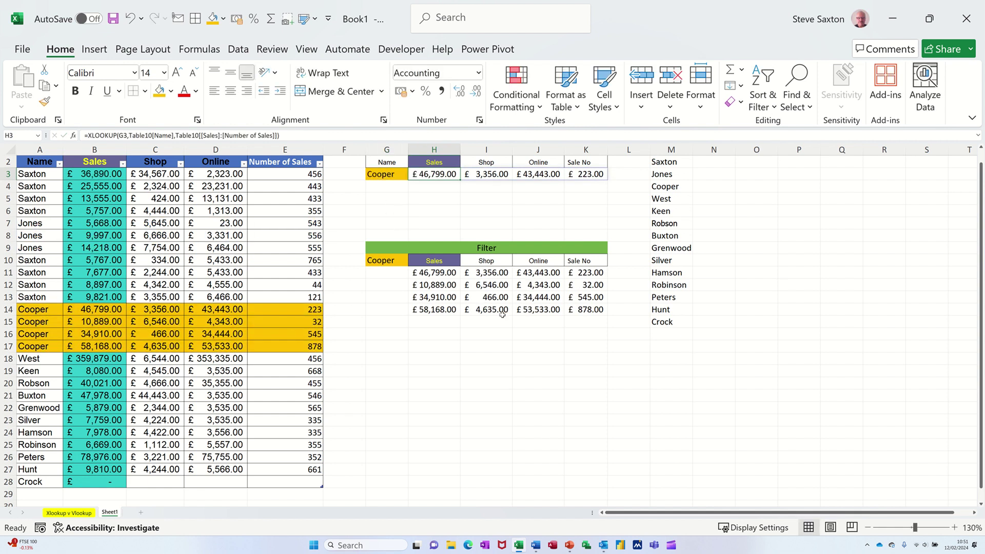
pyautogui.click(388, 174)
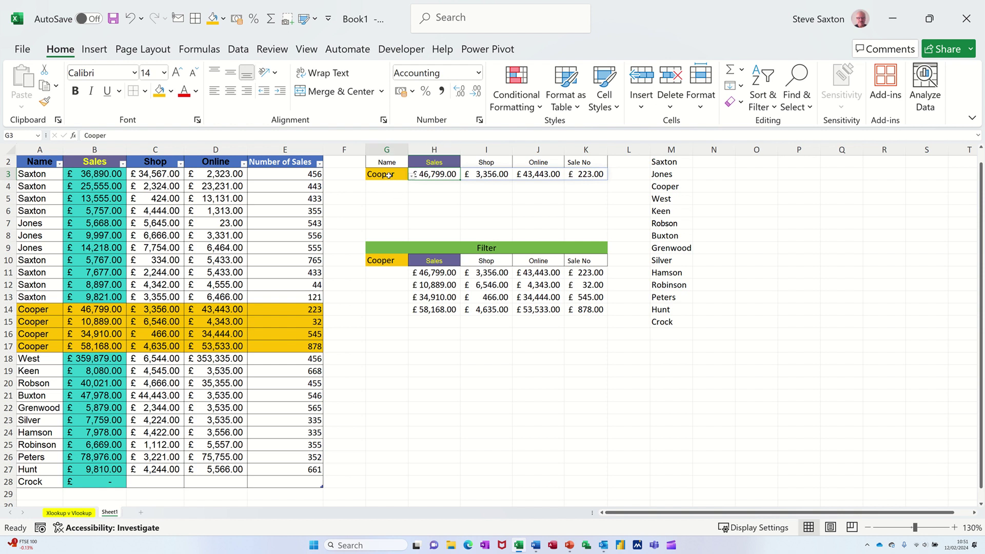
pyautogui.write('sa')
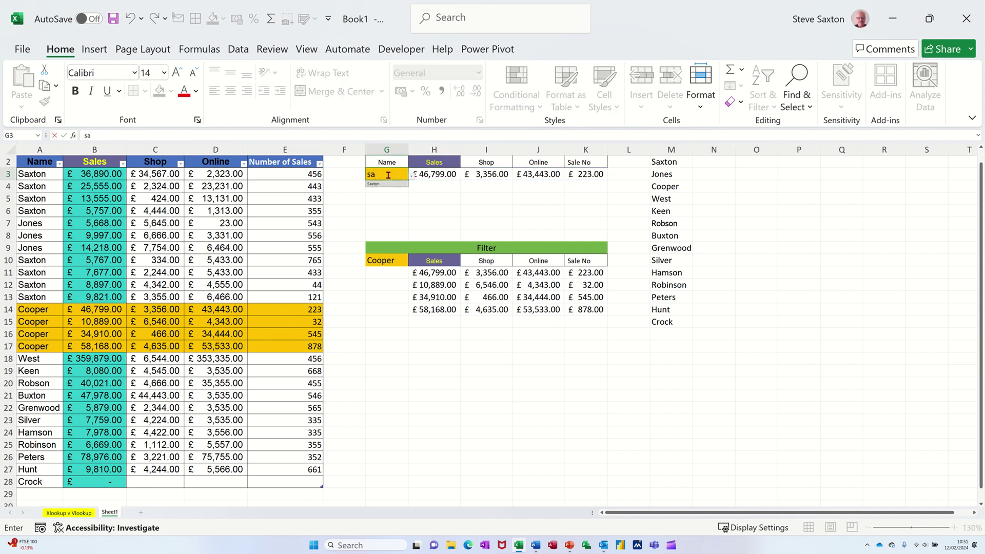
pyautogui.press('Tab')
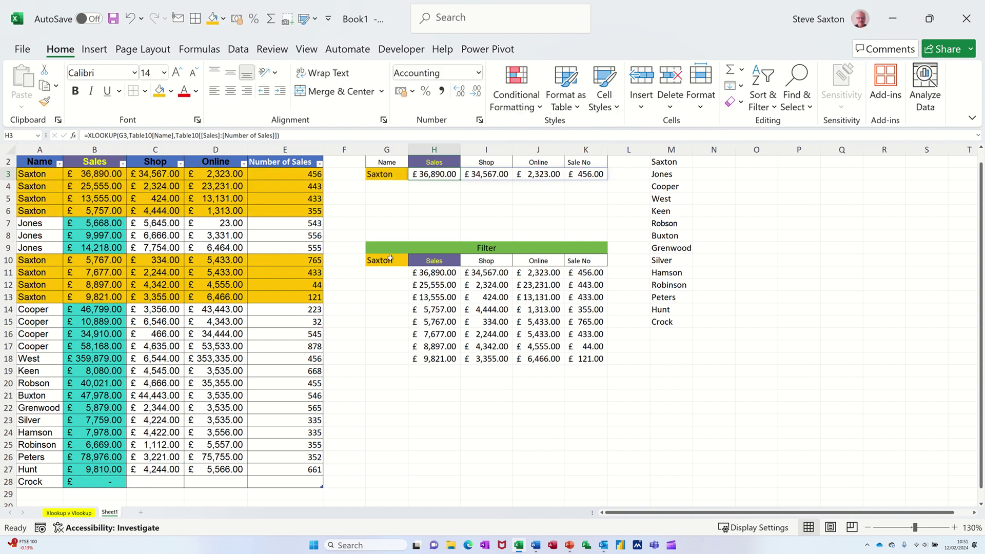
pyautogui.click(386, 175)
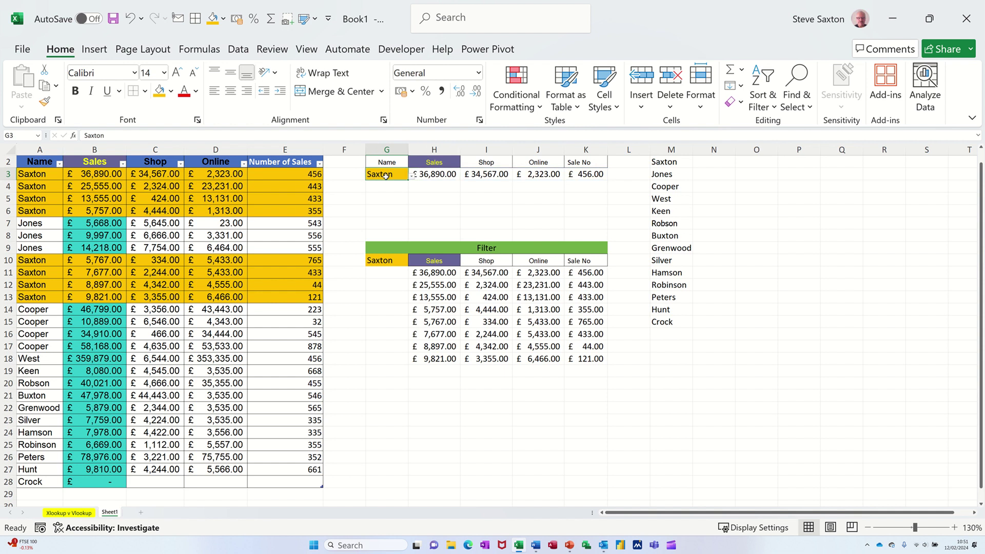
pyautogui.write('jo')
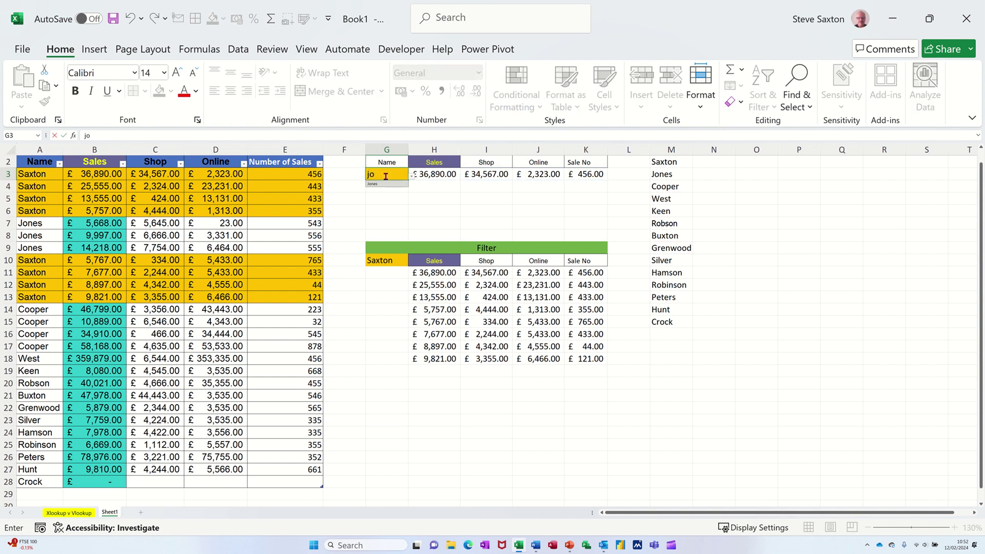
pyautogui.press('Tab')
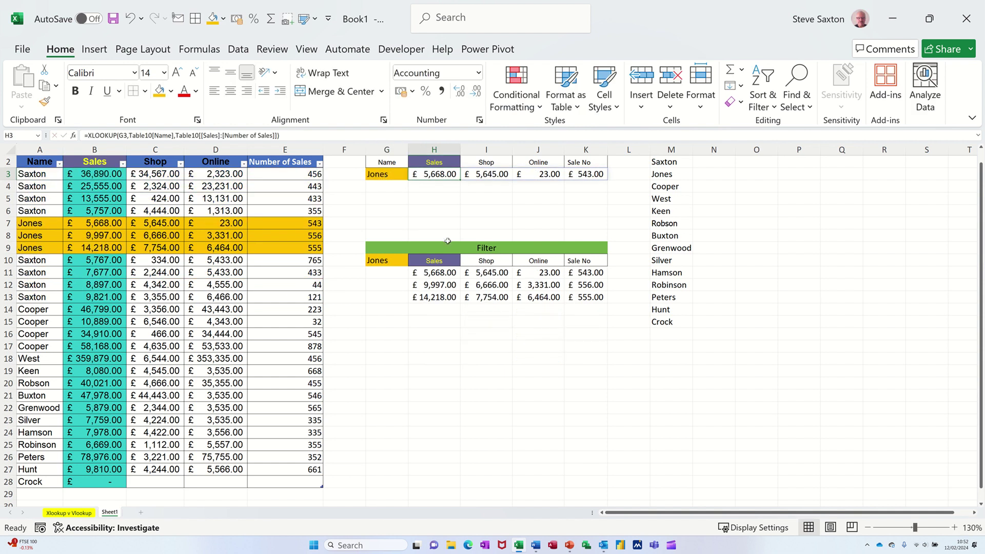